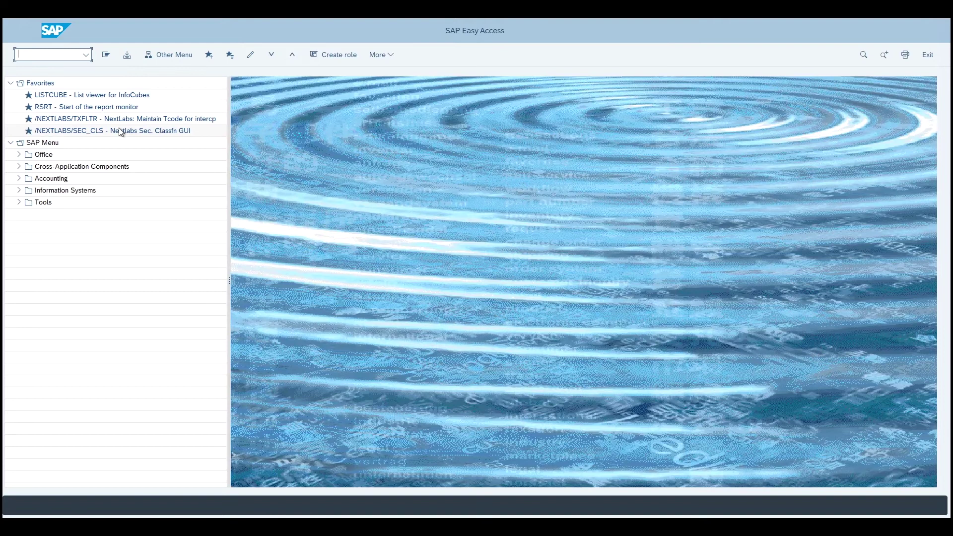
Start LISTCUBE from favorites and load the selection screen for InfoProvider 0EMPLOYEE.
{"action": "double_click", "coordinate": [53, 96]}
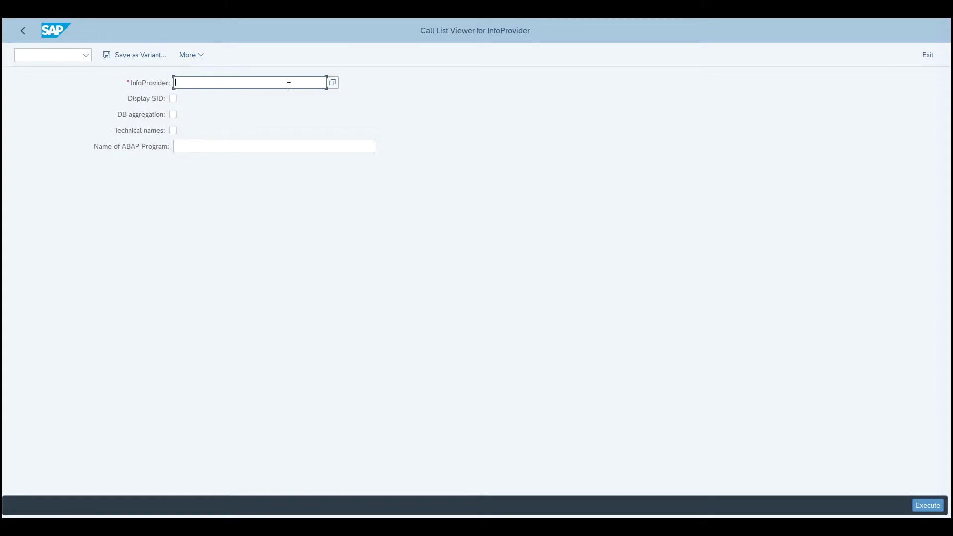
{"action": "type", "text": "0"}
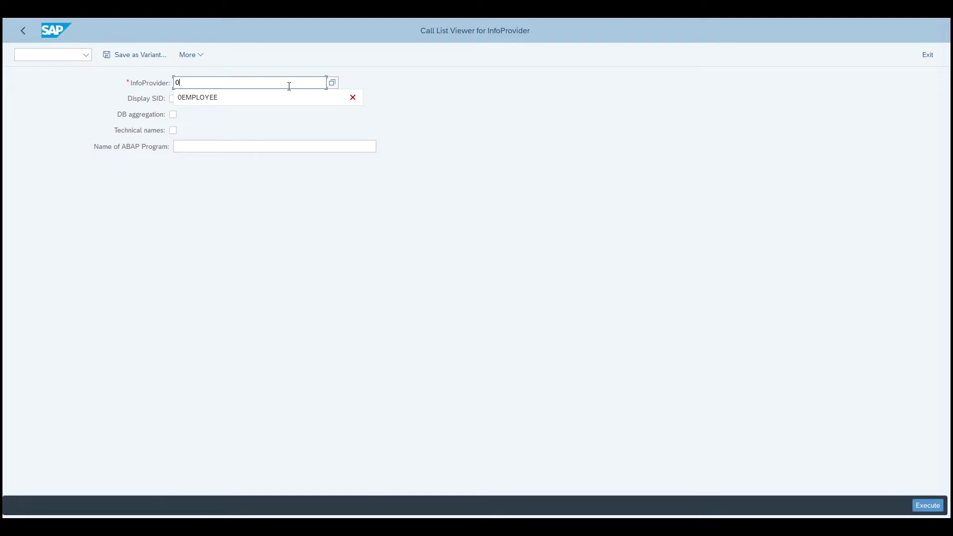
{"action": "left_click", "coordinate": [206, 97]}
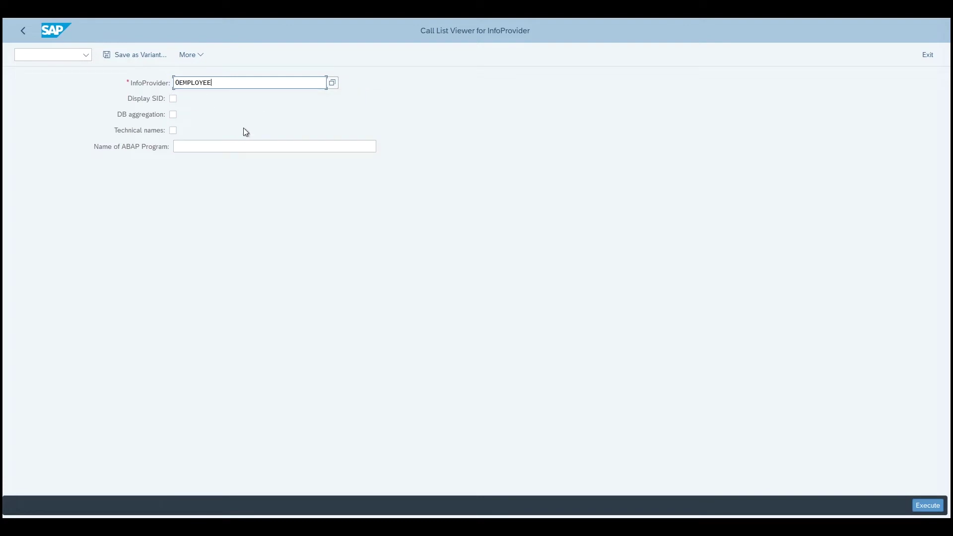
{"action": "left_click", "coordinate": [927, 505]}
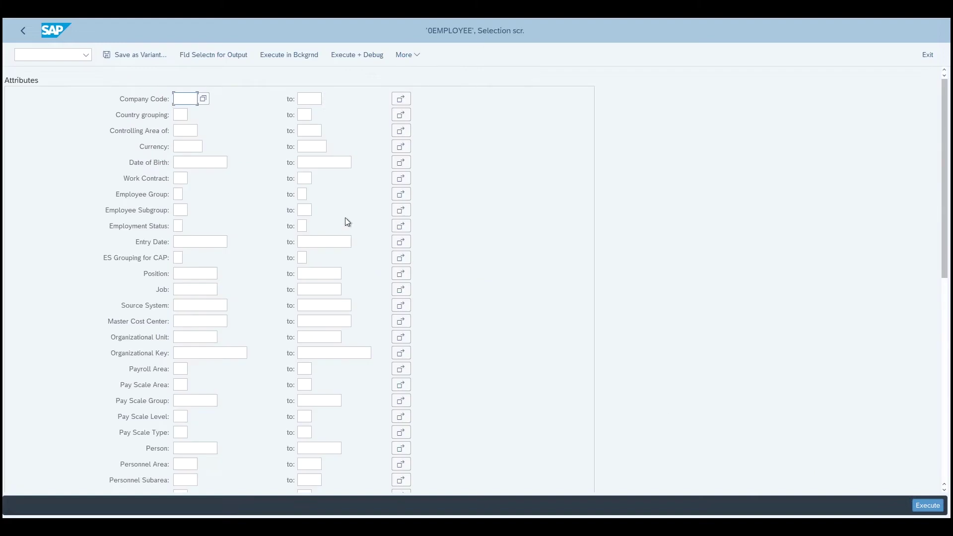
Add Date of Birth, Payroll Area and Position as output fields and run the list.
{"action": "left_click", "coordinate": [210, 55]}
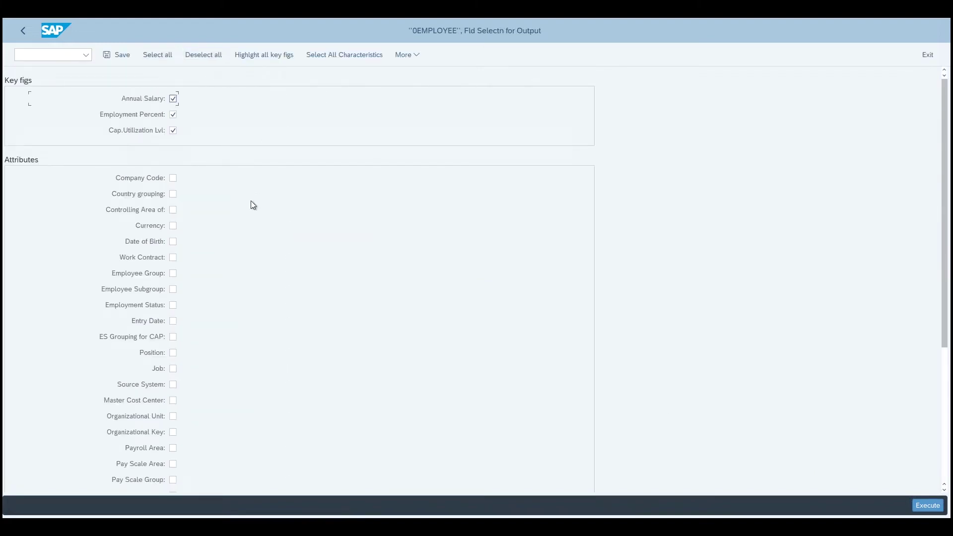
{"action": "left_click", "coordinate": [172, 241]}
{"action": "scroll", "coordinate": [239, 301], "scroll_direction": "down", "scroll_amount": 1}
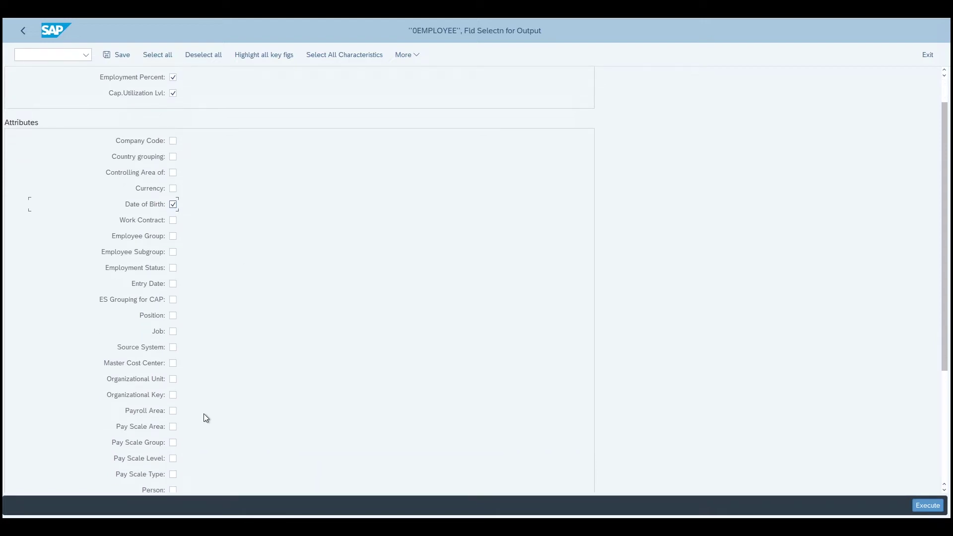
{"action": "left_click", "coordinate": [172, 412]}
{"action": "left_click", "coordinate": [173, 316]}
{"action": "left_click", "coordinate": [928, 506]}
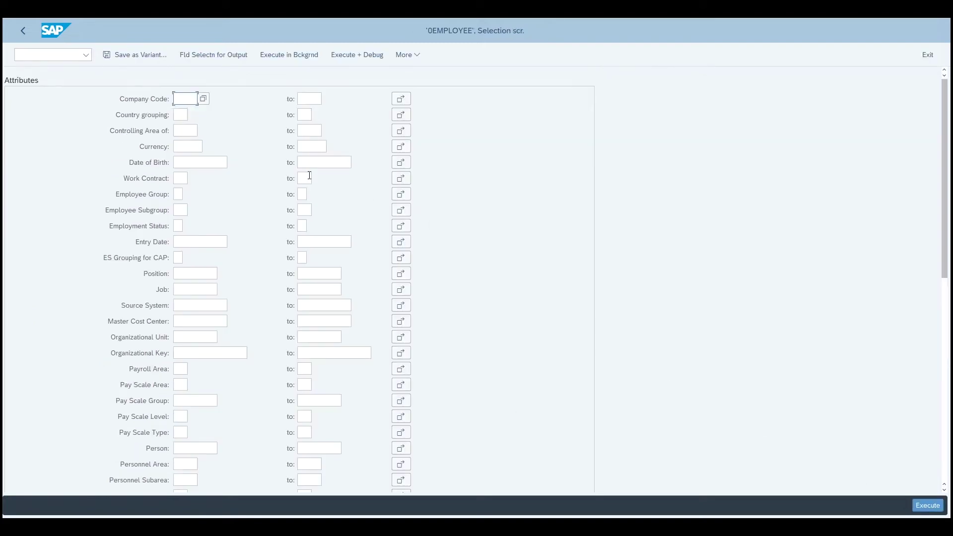
{"action": "left_click", "coordinate": [922, 505]}
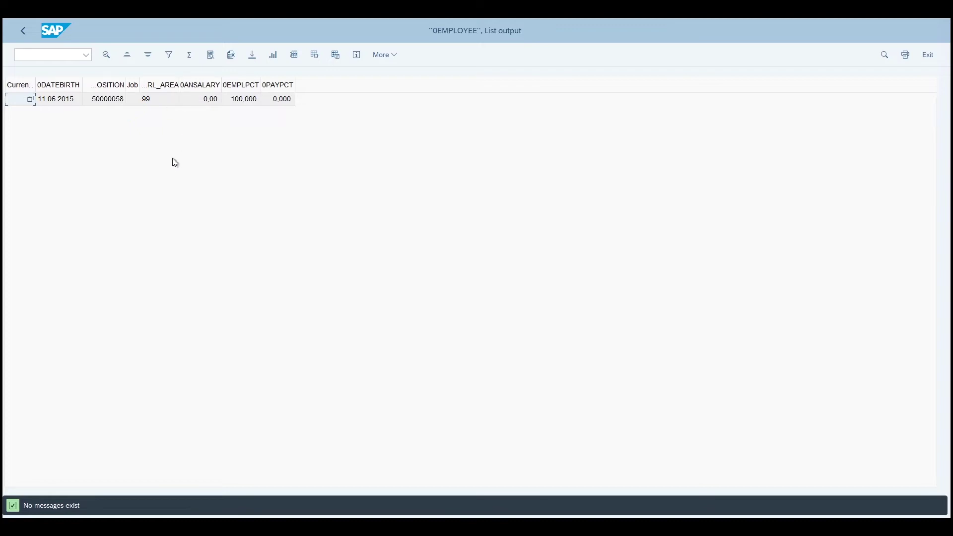
Exit the list output and LISTCUBE, and log off the current user.
{"action": "left_click", "coordinate": [929, 60]}
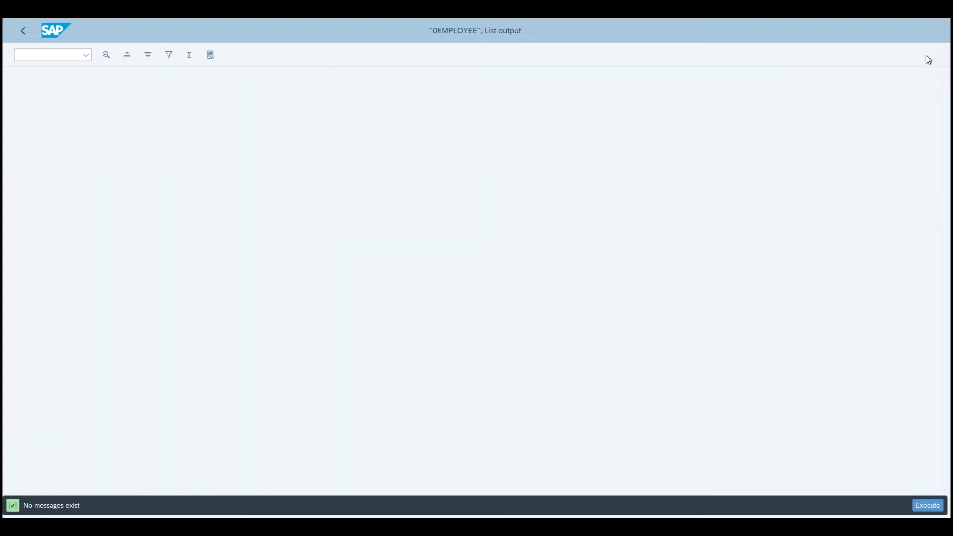
{"action": "left_click", "coordinate": [928, 60]}
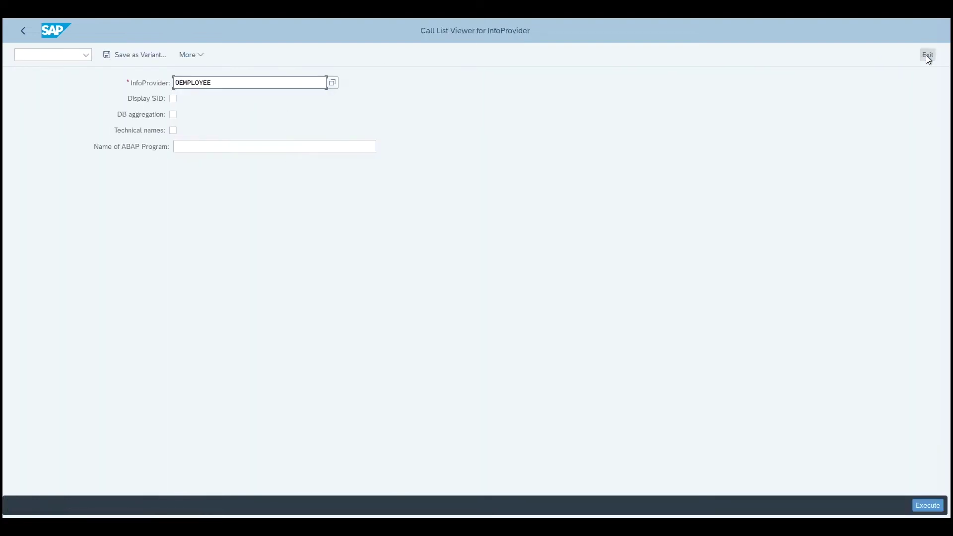
{"action": "left_click", "coordinate": [929, 60]}
{"action": "left_click", "coordinate": [929, 60]}
{"action": "left_click", "coordinate": [147, 247]}
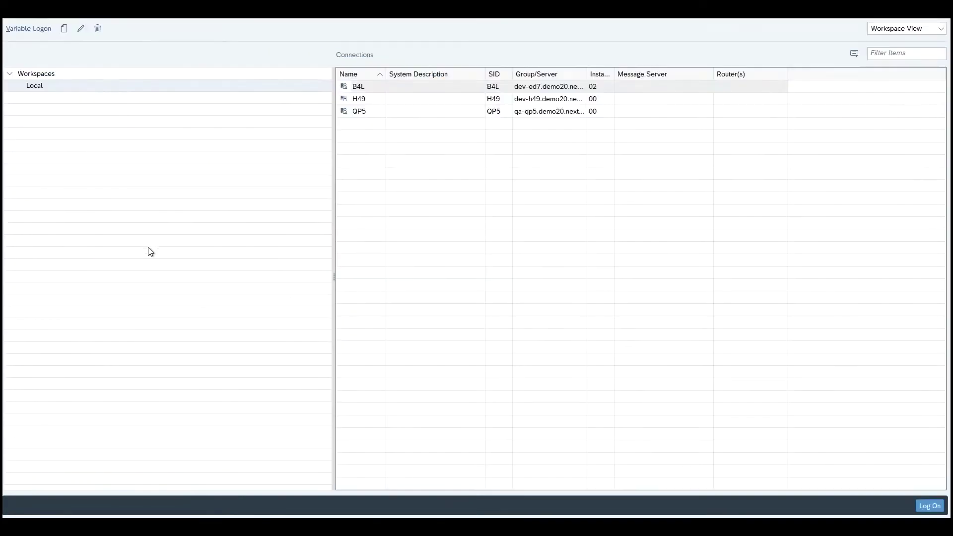
Log back on to the B4L system as a different, previously used user.
{"action": "left_click", "coordinate": [362, 86]}
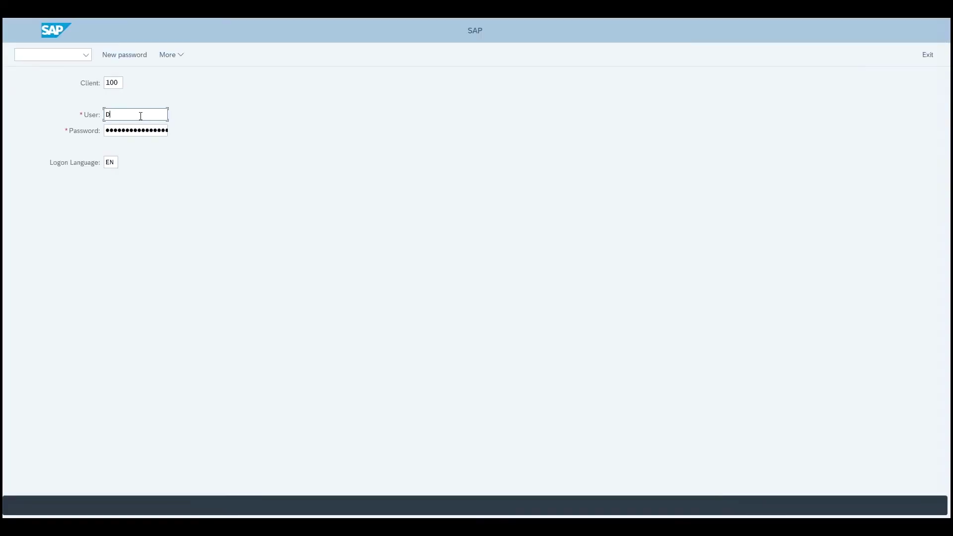
{"action": "type", "text": "DEM"}
{"action": "left_click", "coordinate": [136, 148]}
{"action": "left_click", "coordinate": [129, 130]}
{"action": "key", "text": "Return"}
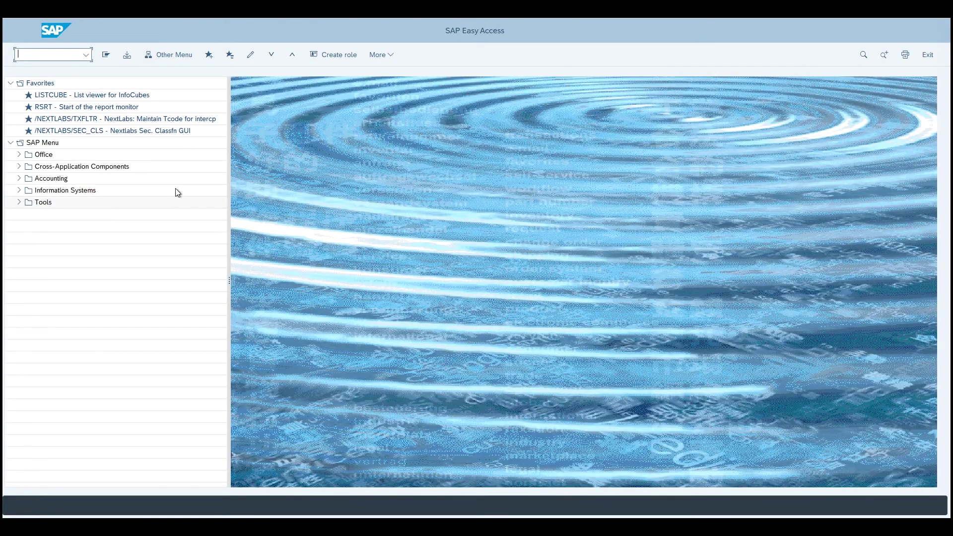
Start LISTCUBE again and load the 0EMPLOYEE selection screen.
{"action": "double_click", "coordinate": [54, 95]}
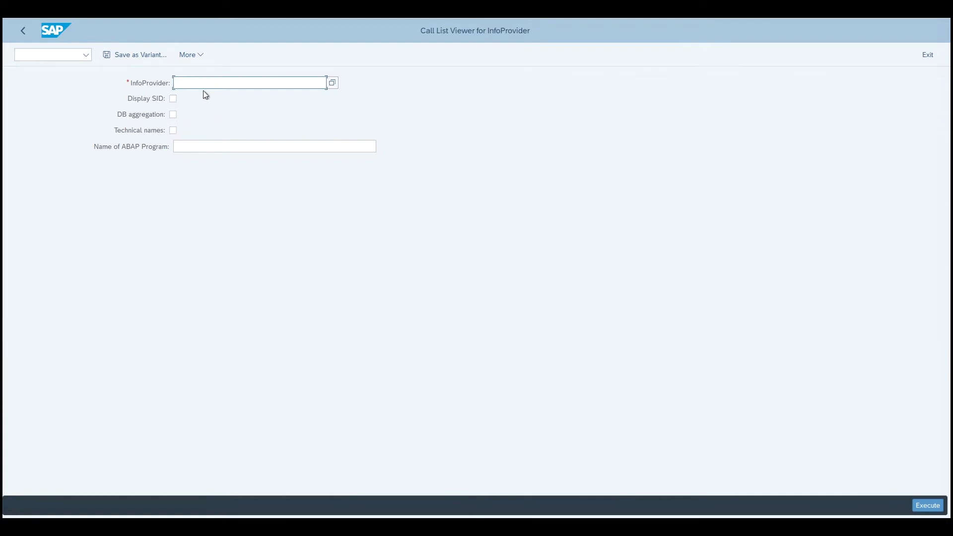
{"action": "type", "text": "0"}
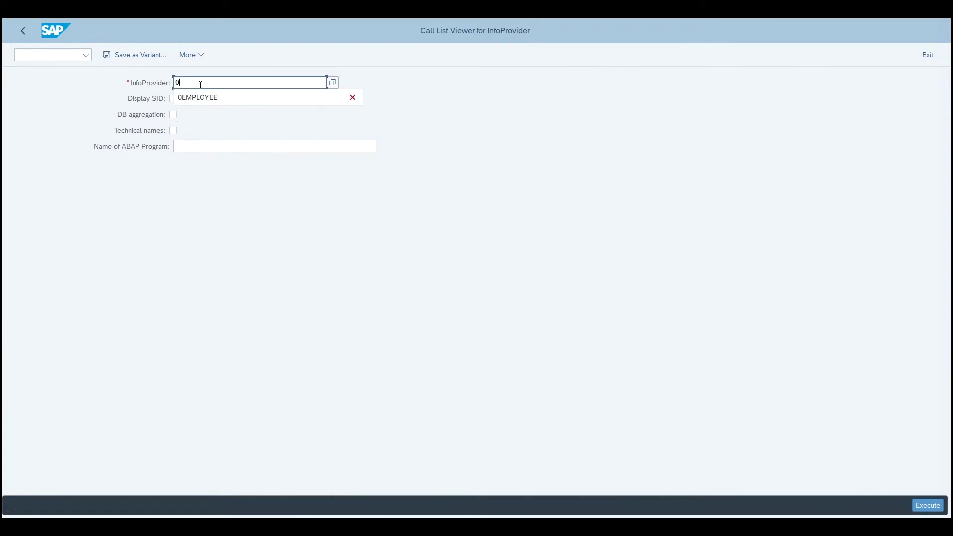
{"action": "left_click", "coordinate": [194, 96]}
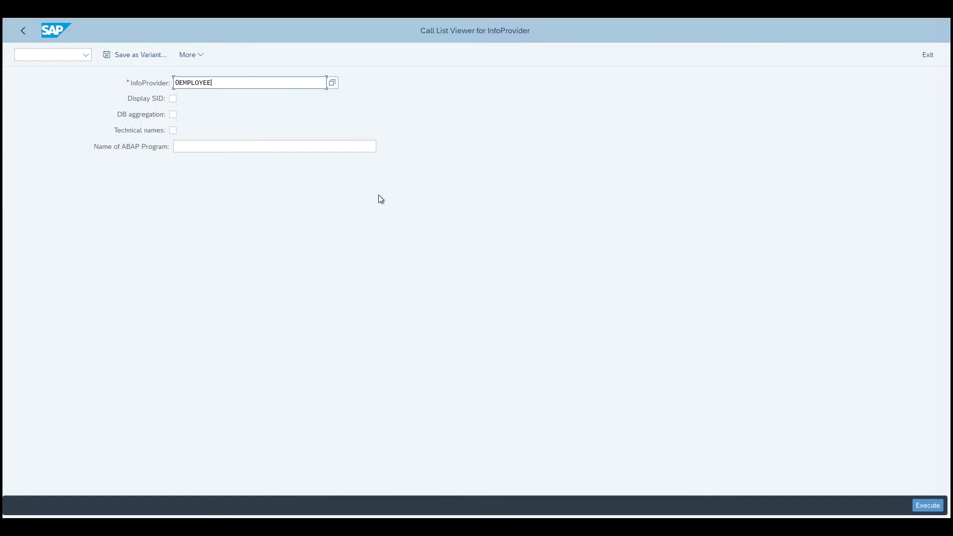
{"action": "left_click", "coordinate": [926, 505]}
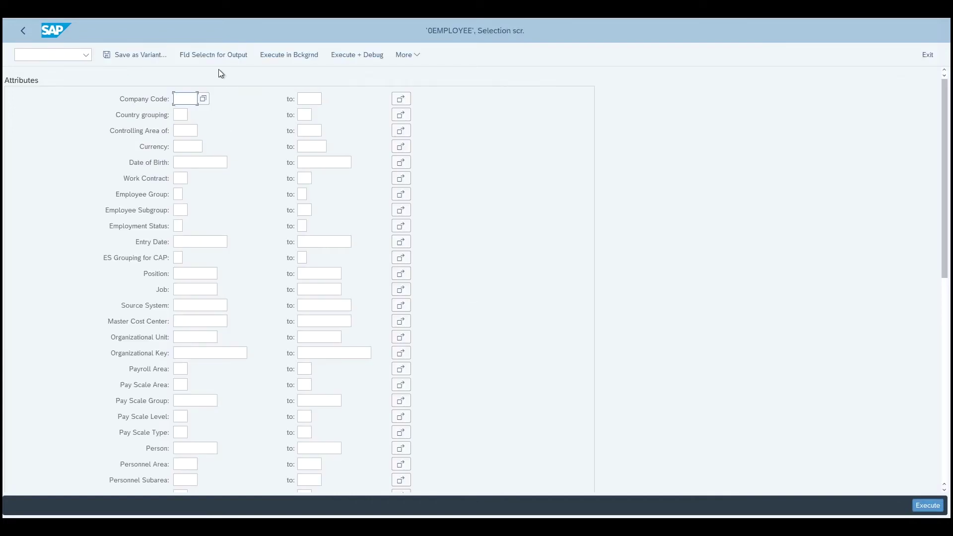
Output Company Code, Date of Birth, Position and Payroll Area, run the list, then leave it.
{"action": "left_click", "coordinate": [216, 54]}
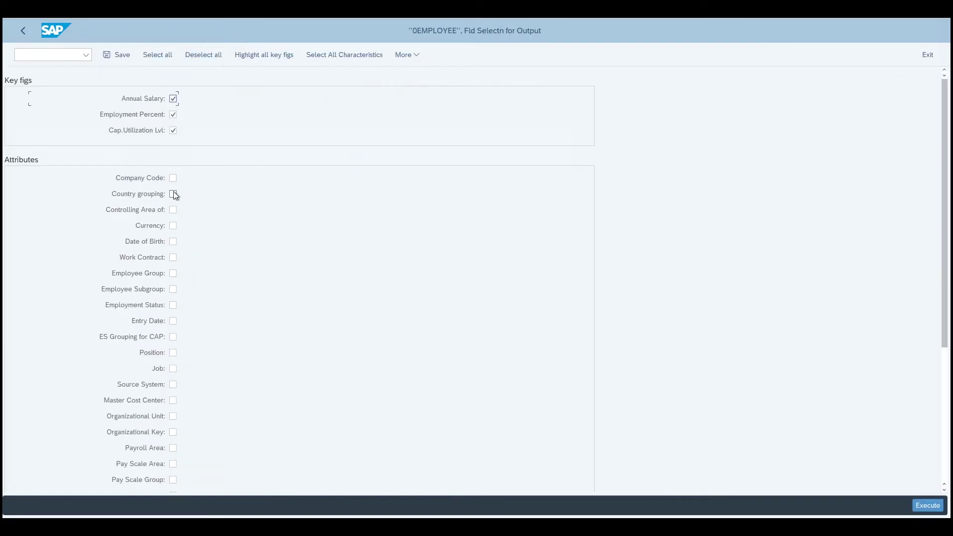
{"action": "left_click", "coordinate": [174, 179]}
{"action": "left_click", "coordinate": [173, 241]}
{"action": "left_click", "coordinate": [172, 353]}
{"action": "left_click", "coordinate": [174, 452]}
{"action": "left_click", "coordinate": [928, 505]}
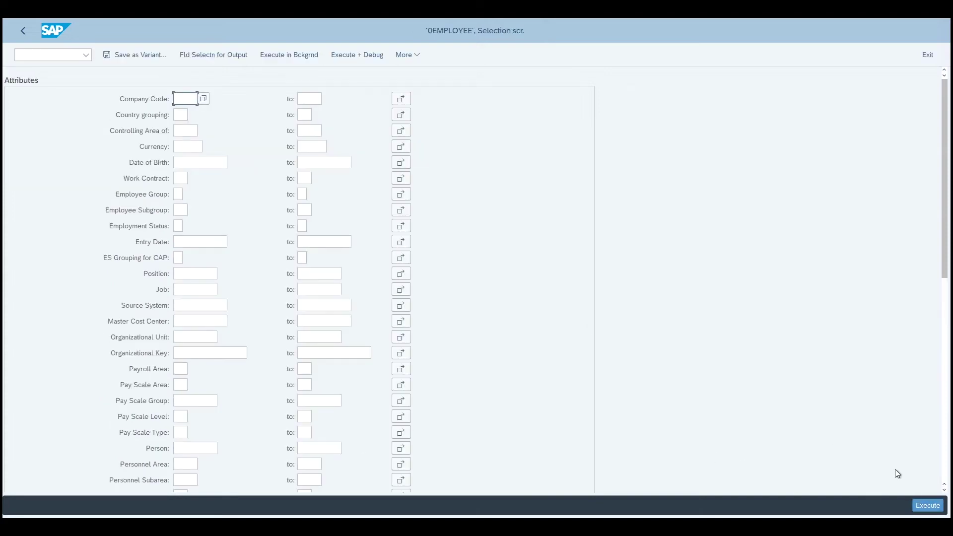
{"action": "left_click", "coordinate": [927, 505]}
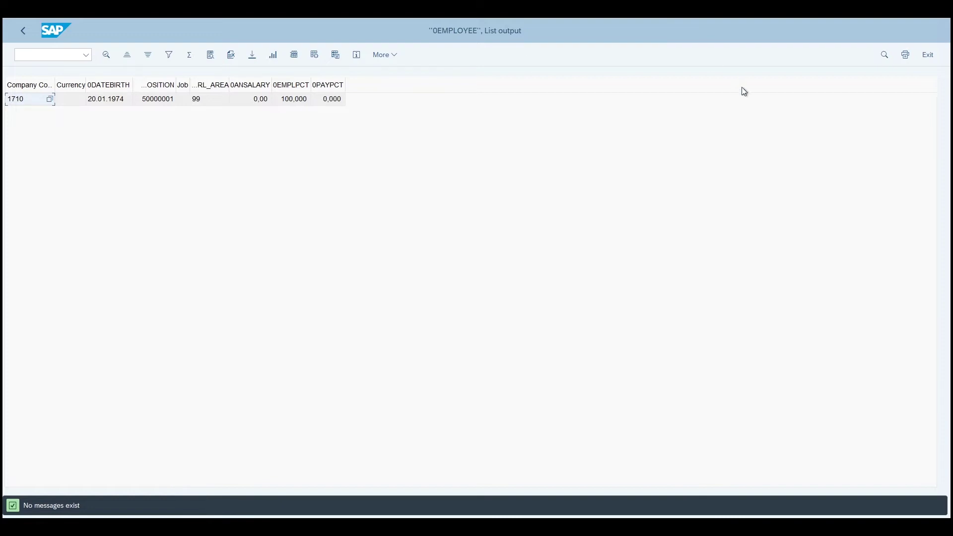
{"action": "left_click", "coordinate": [927, 57]}
Return to the main menu and confirm logging off the current user.
{"action": "left_click", "coordinate": [927, 56]}
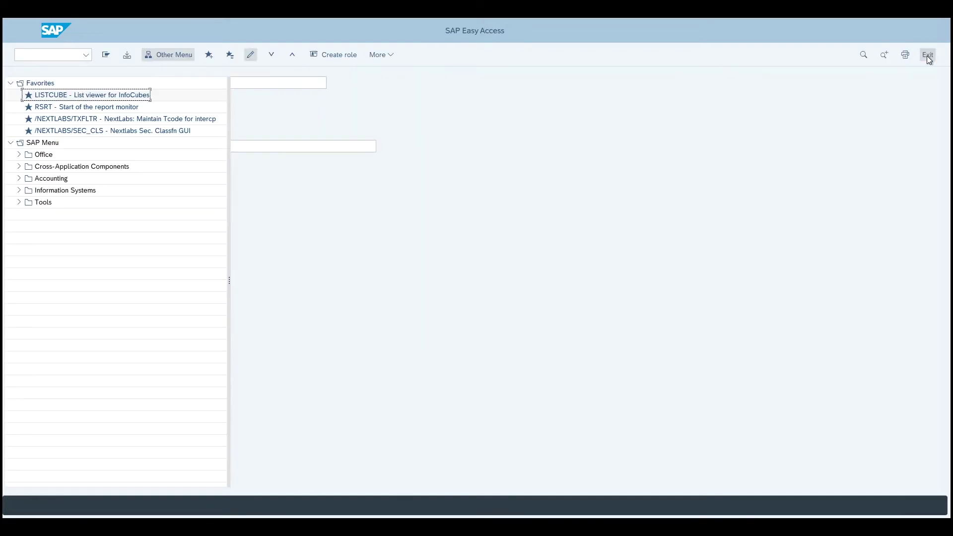
{"action": "left_click", "coordinate": [927, 56]}
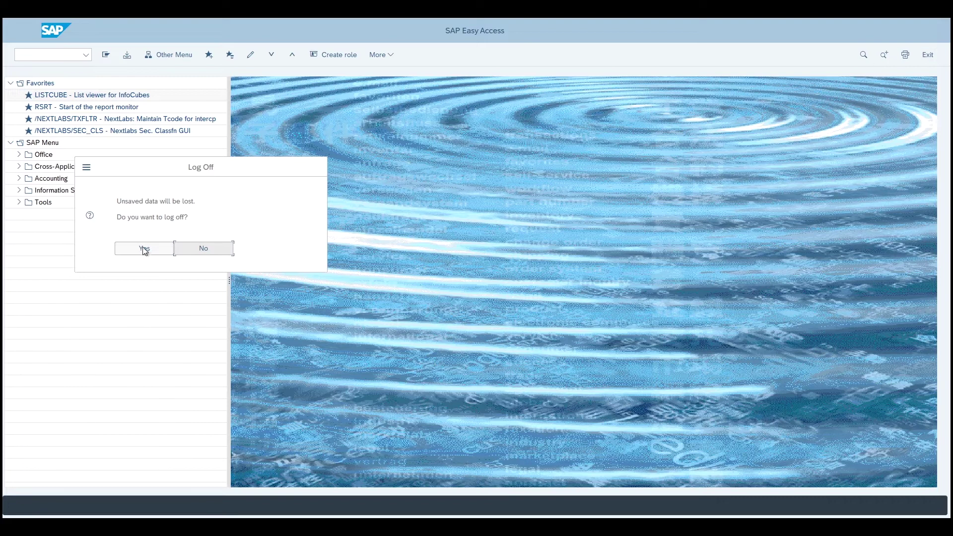
{"action": "left_click", "coordinate": [143, 250]}
Log on to B4L as the third demo user from the suggestions.
{"action": "double_click", "coordinate": [362, 86]}
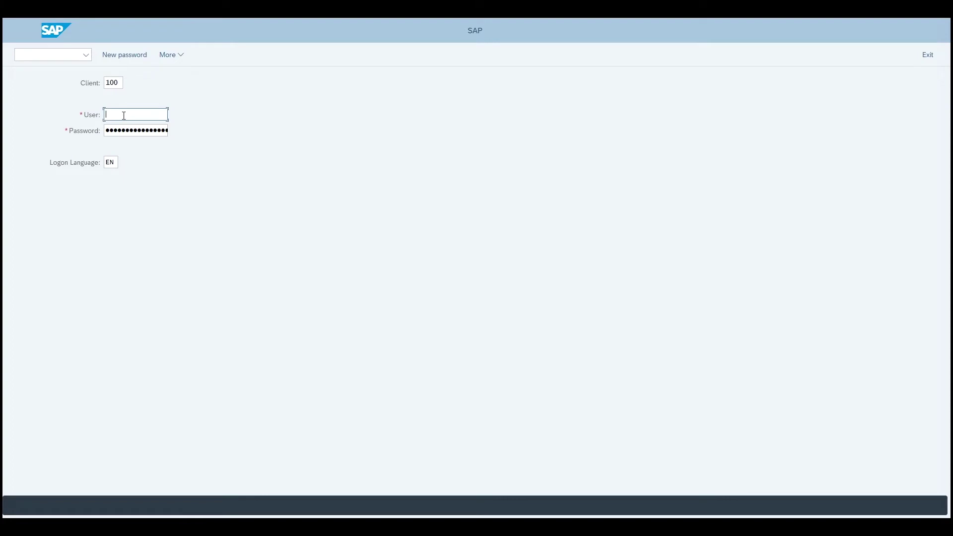
{"action": "type", "text": "DEMO"}
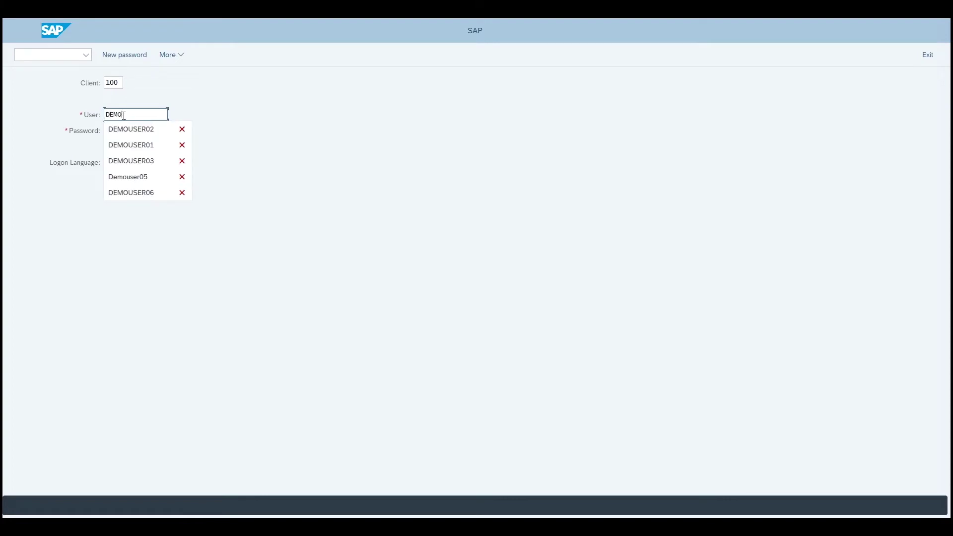
{"action": "left_click", "coordinate": [130, 160]}
{"action": "key", "text": "Tab"}
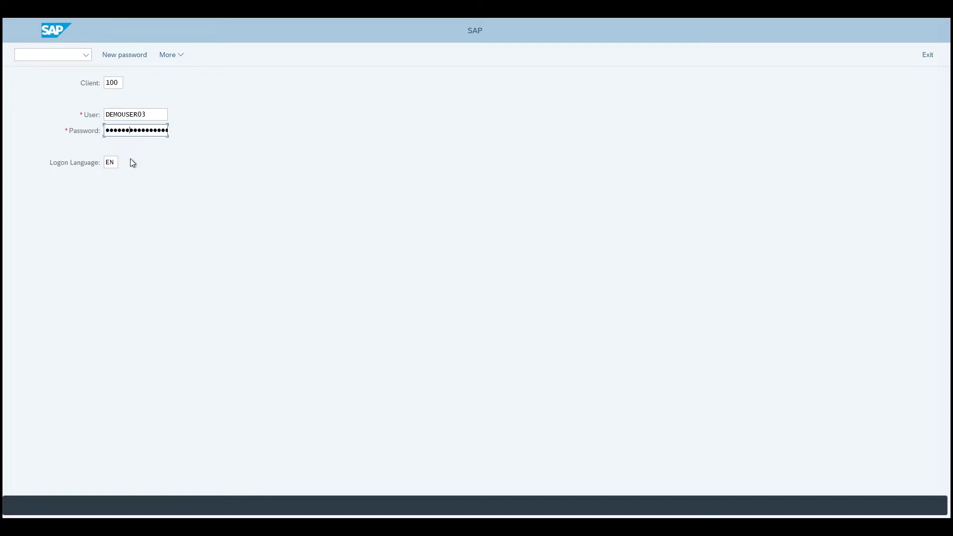
{"action": "key", "text": "Return"}
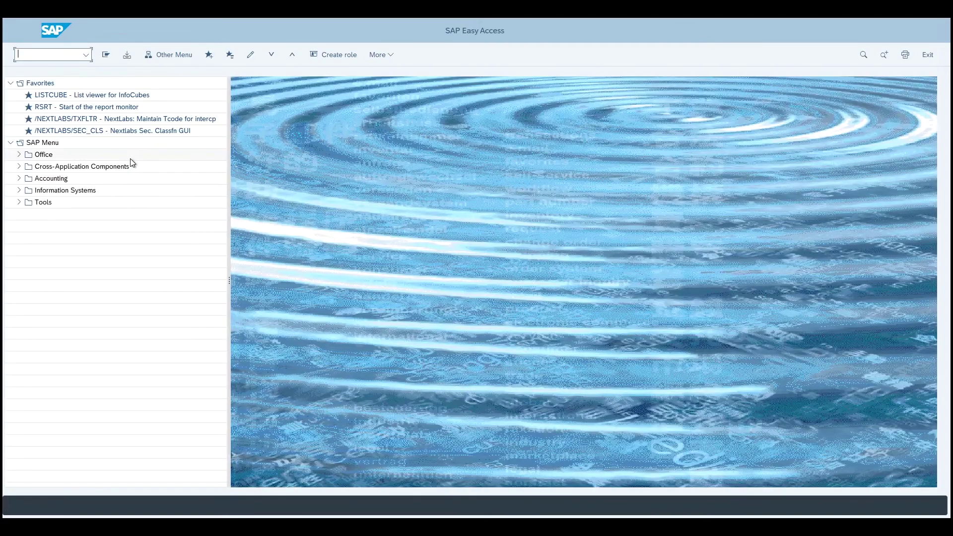
Start LISTCUBE and load the selection screen for InfoProvider 0EMPLOYEE.
{"action": "double_click", "coordinate": [53, 95]}
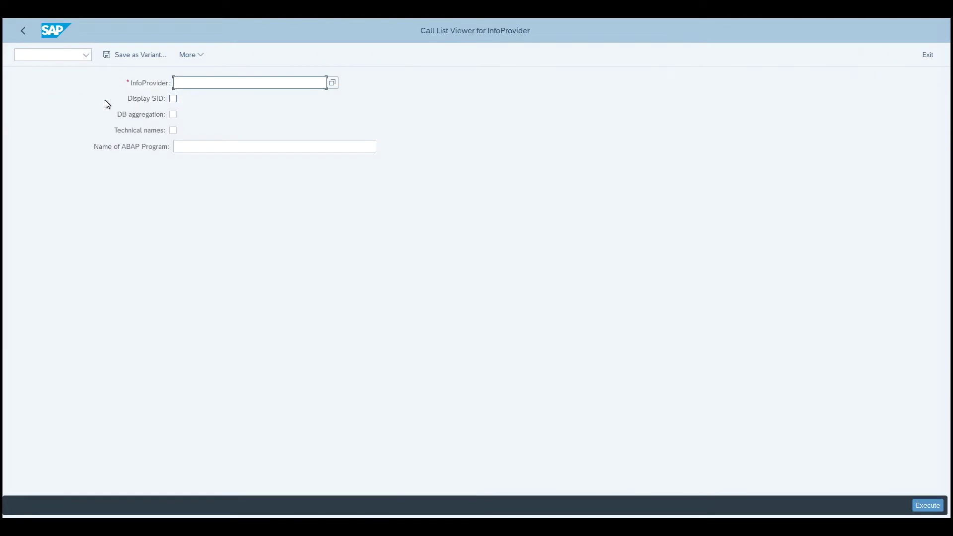
{"action": "type", "text": "0"}
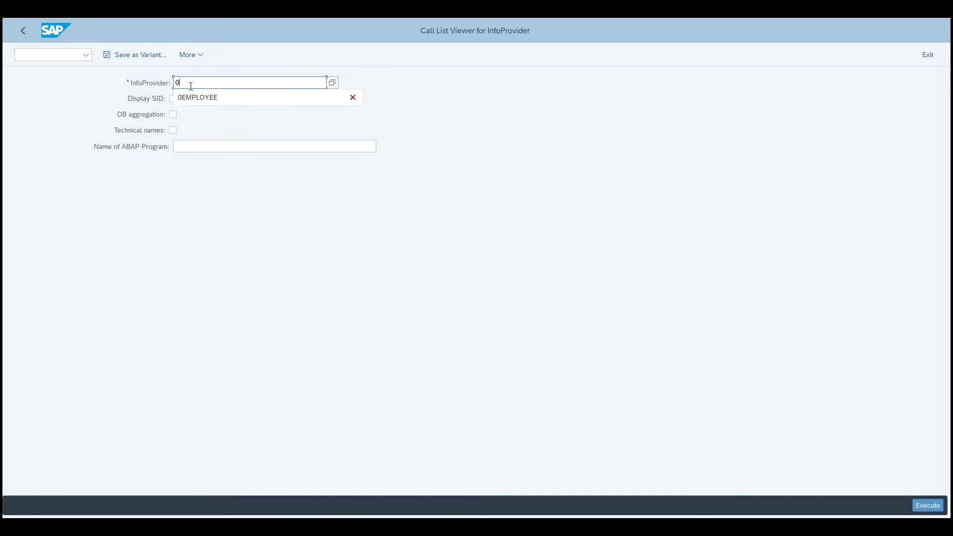
{"action": "left_click", "coordinate": [203, 99]}
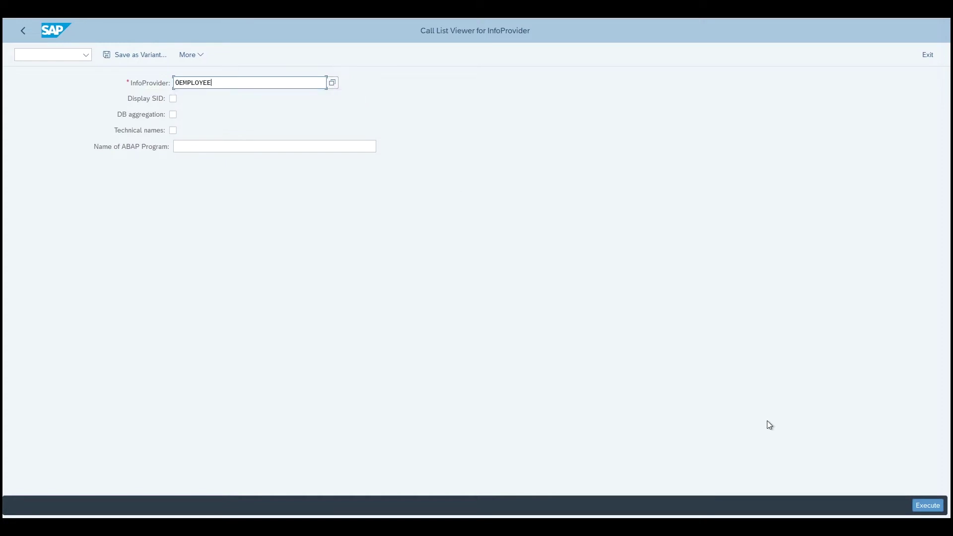
{"action": "left_click", "coordinate": [938, 507]}
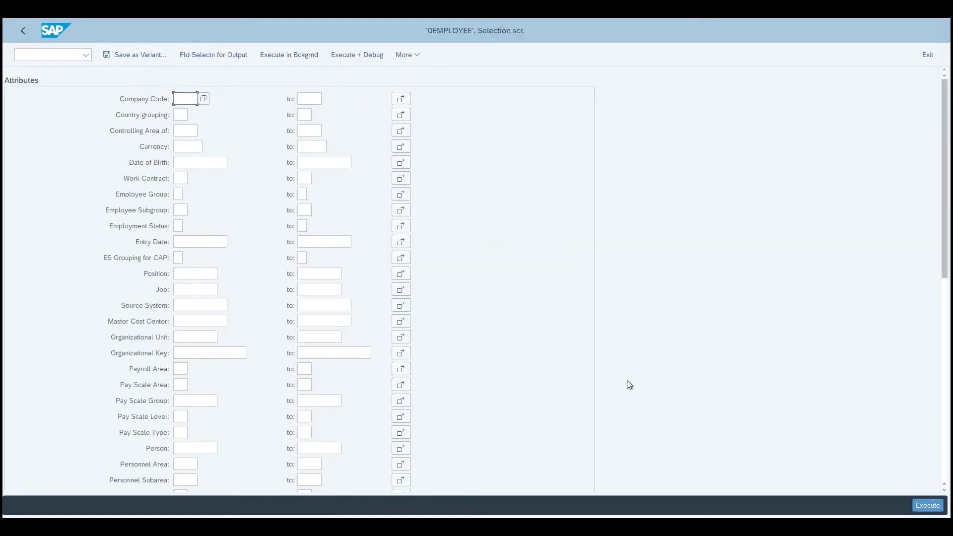
Output Date of Birth and Employee Group, drop Payroll and Pay Scale Area, and run the list.
{"action": "left_click", "coordinate": [219, 54]}
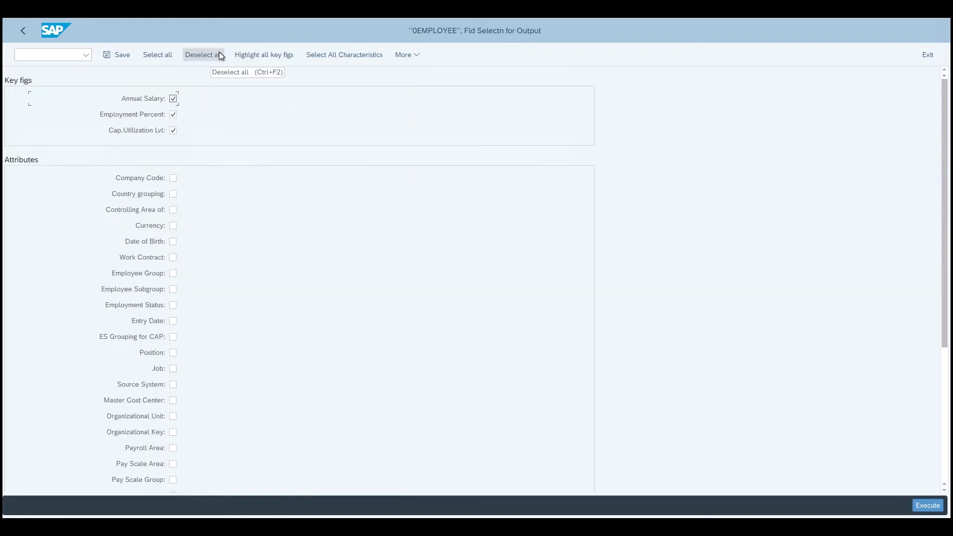
{"action": "left_click", "coordinate": [173, 242]}
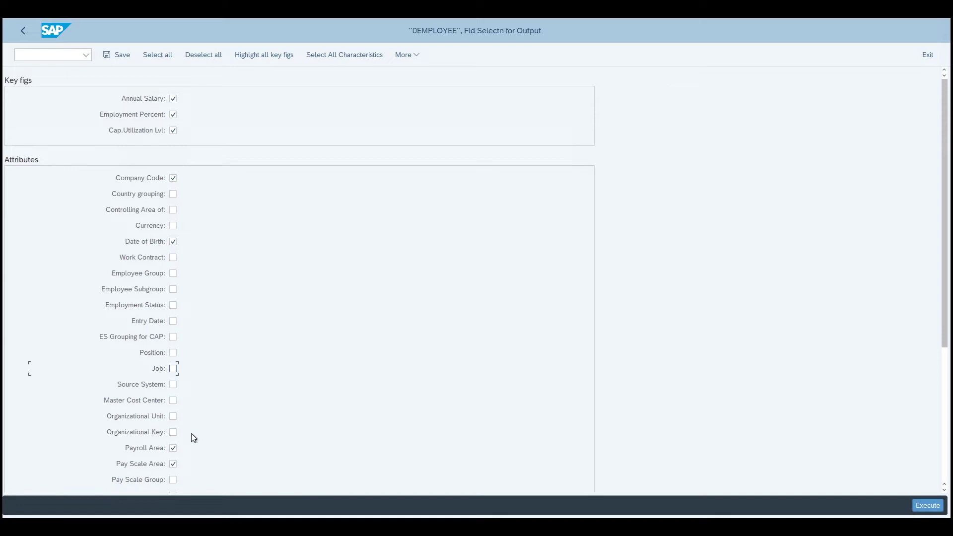
{"action": "left_click", "coordinate": [173, 449]}
{"action": "left_click", "coordinate": [173, 465]}
{"action": "left_click", "coordinate": [173, 275]}
{"action": "left_click", "coordinate": [931, 507]}
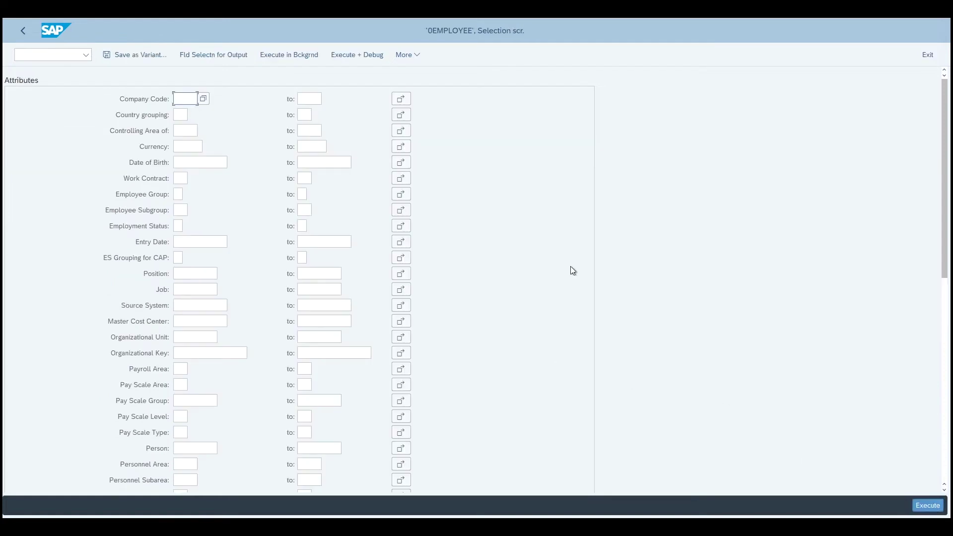
{"action": "left_click", "coordinate": [928, 505]}
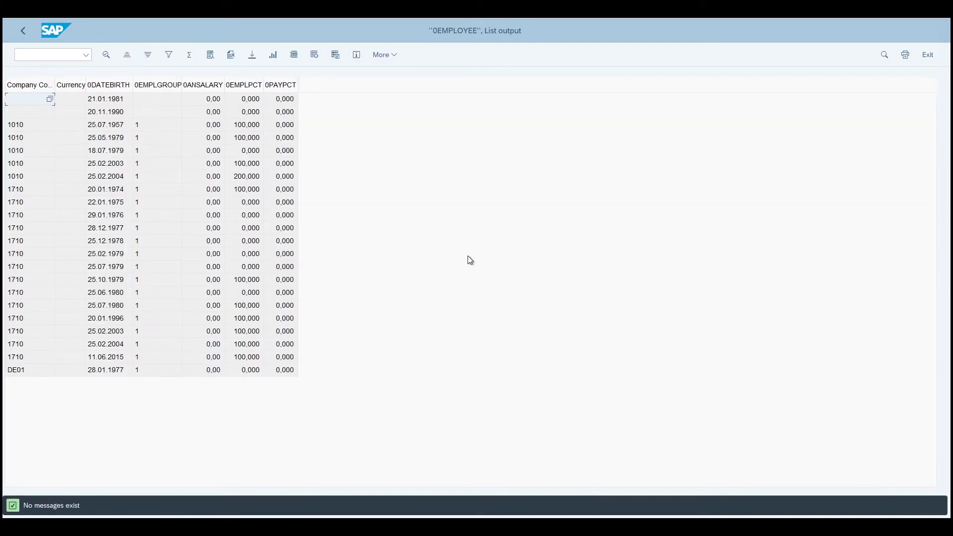
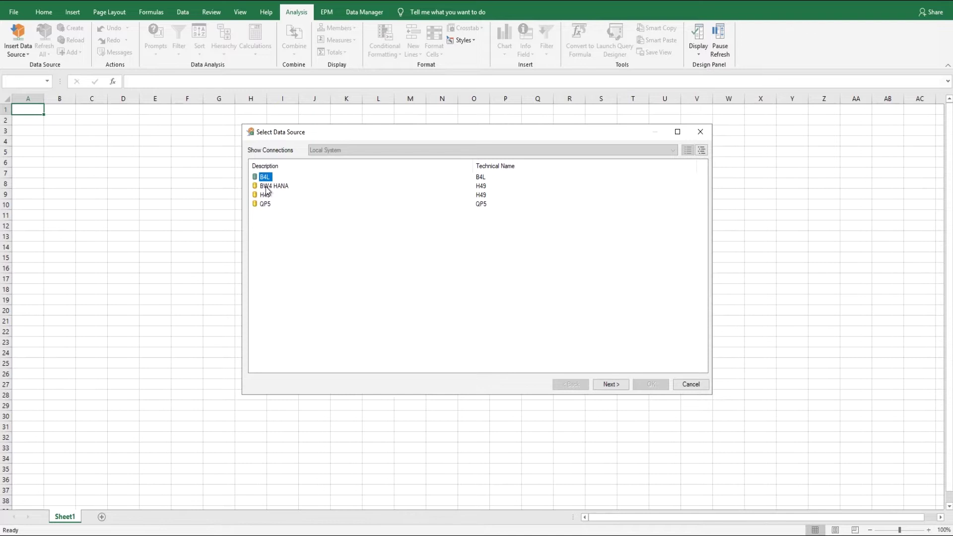
Log on to the BW4 HANA system as another demo user.
{"action": "left_click", "coordinate": [614, 382]}
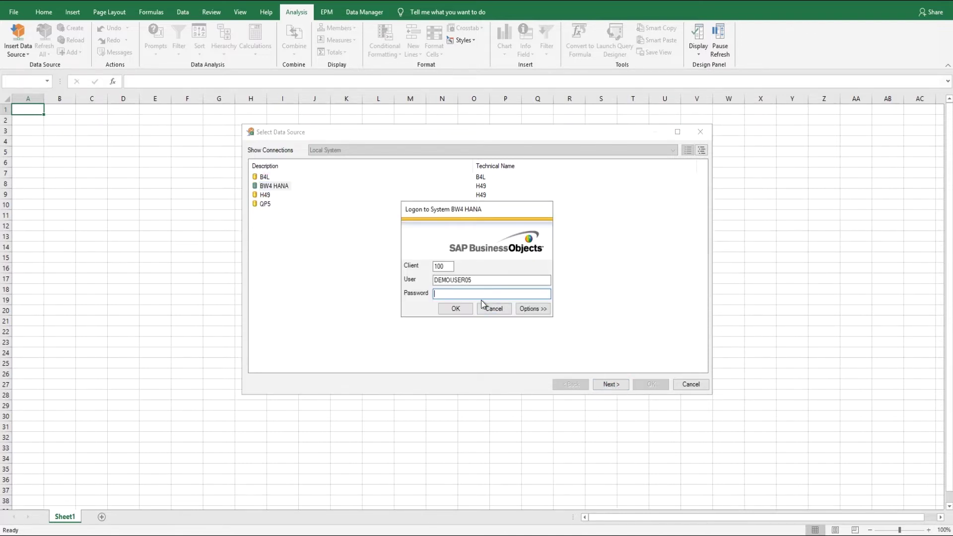
{"action": "left_click", "coordinate": [477, 281]}
{"action": "left_click", "coordinate": [491, 293]}
{"action": "key", "text": "Return"}
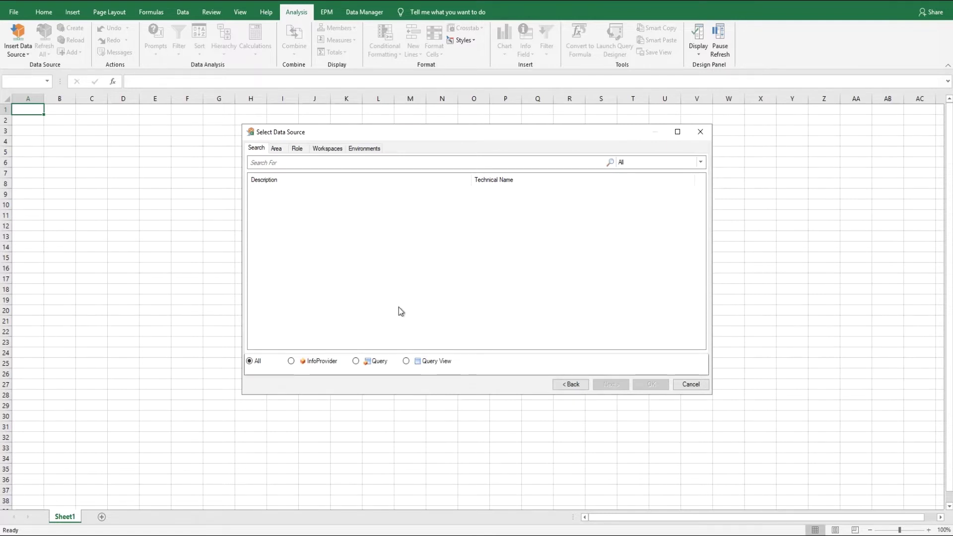
Search InfoProviders for '*manufacturing' and insert Manufacturing Order Item as a crosstab (384 records).
{"action": "left_click", "coordinate": [291, 360]}
{"action": "left_click", "coordinate": [296, 163]}
{"action": "type", "text": "*manufacturing"}
{"action": "key", "text": "Return"}
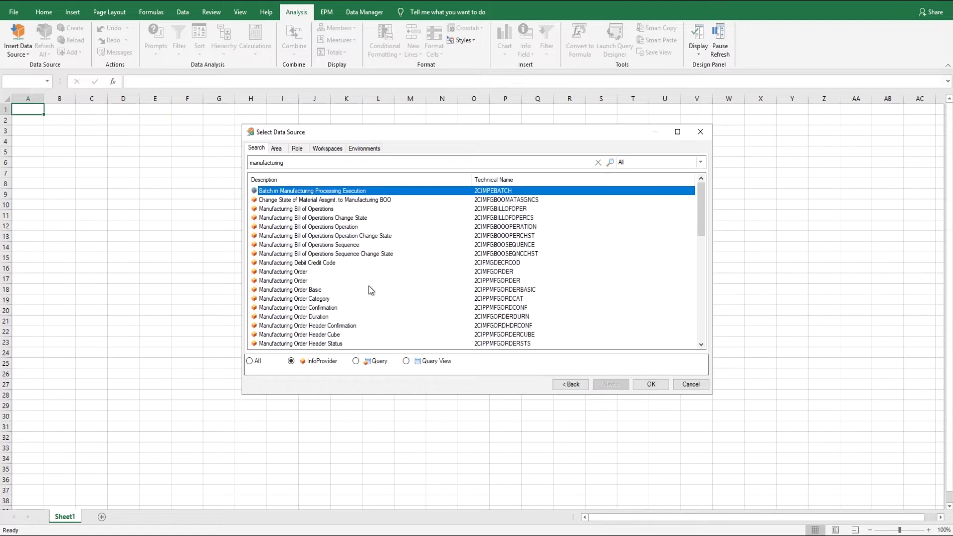
{"action": "left_click", "coordinate": [701, 344]}
{"action": "left_click", "coordinate": [702, 345]}
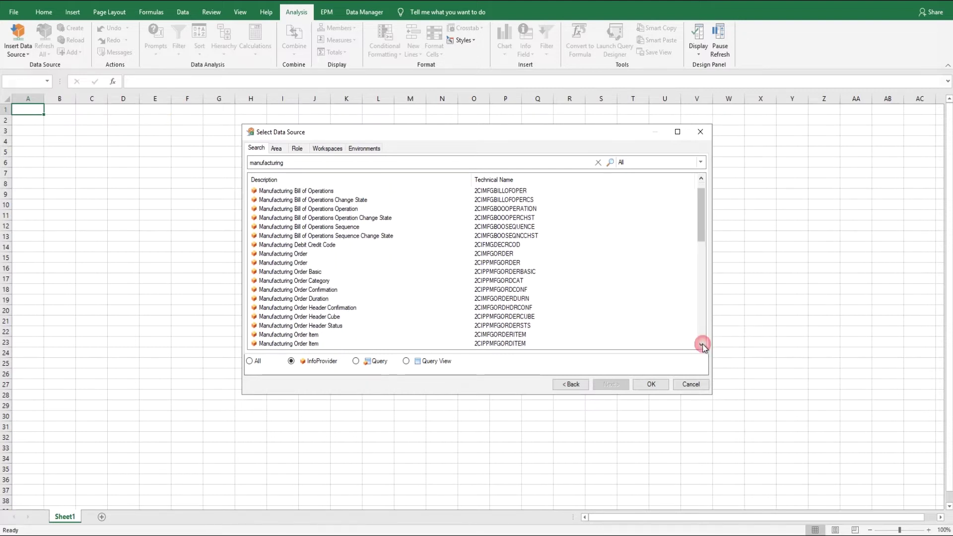
{"action": "left_click", "coordinate": [701, 345]}
{"action": "left_click", "coordinate": [701, 345]}
{"action": "left_click", "coordinate": [302, 318]}
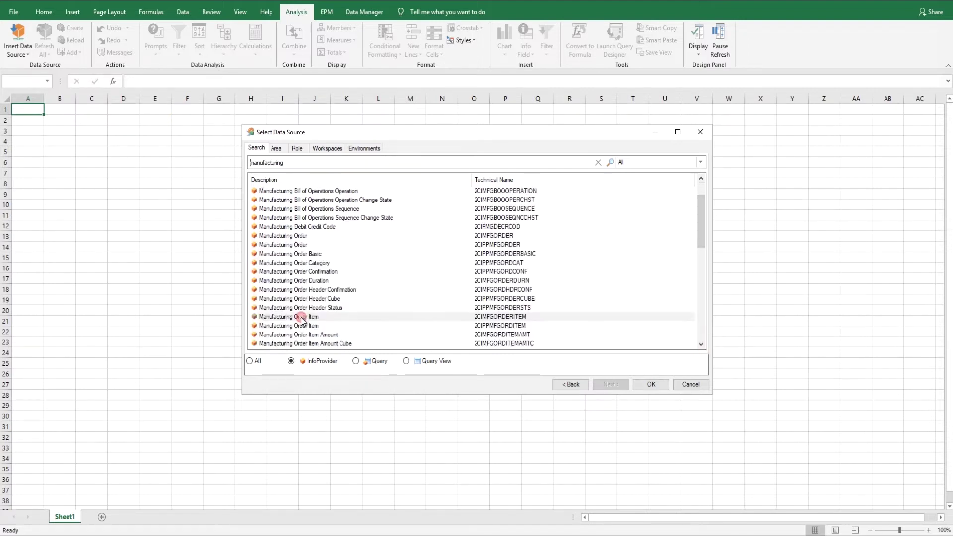
{"action": "double_click", "coordinate": [300, 317]}
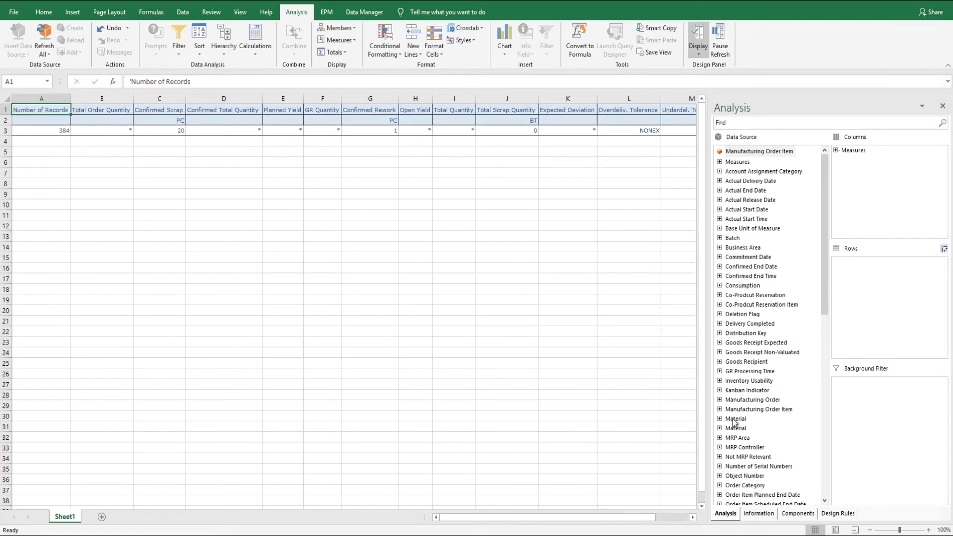
Add Material to the crosstab rows to list measures per material.
{"action": "left_click_drag", "start_coordinate": [732, 419], "coordinate": [882, 300]}
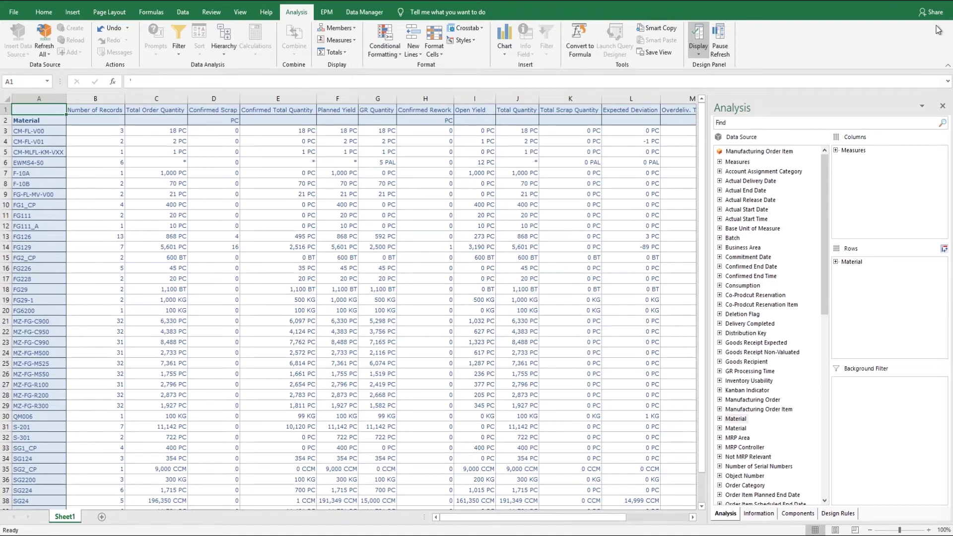
Close the Excel workbook, bringing up the save prompt for Book1.
{"action": "left_click", "coordinate": [946, 2]}
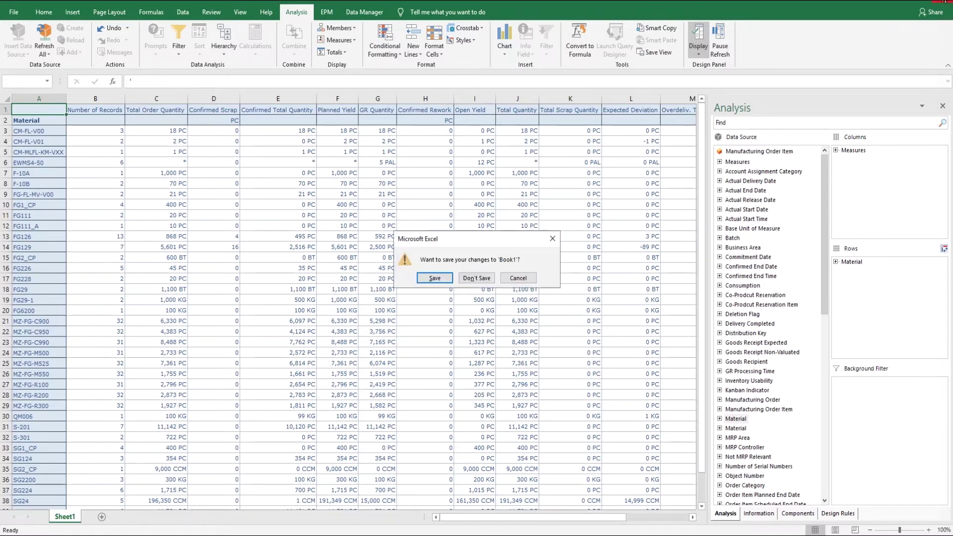
Discard the old workbook and begin selecting a new data source, skipping the BI platform logon.
{"action": "left_click", "coordinate": [483, 278]}
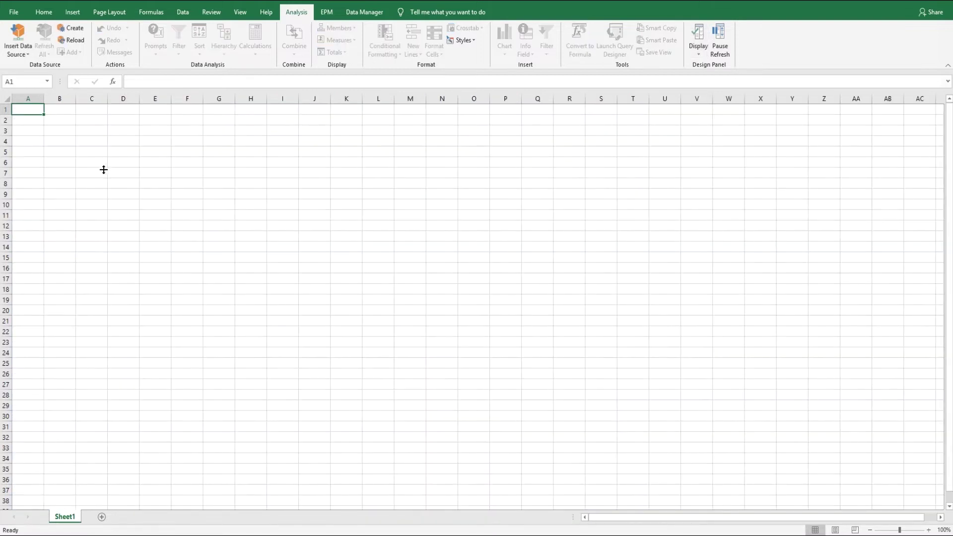
{"action": "left_click", "coordinate": [20, 50]}
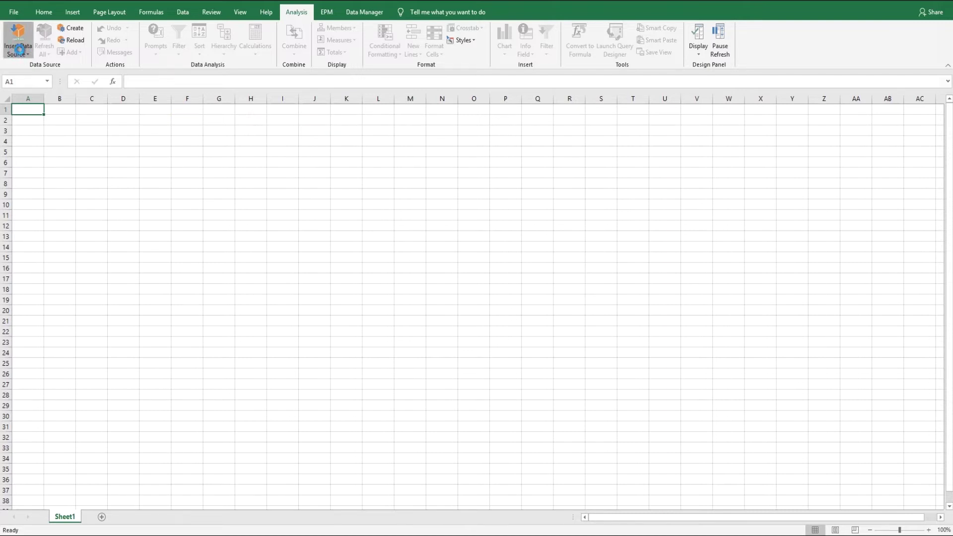
{"action": "left_click", "coordinate": [34, 79]}
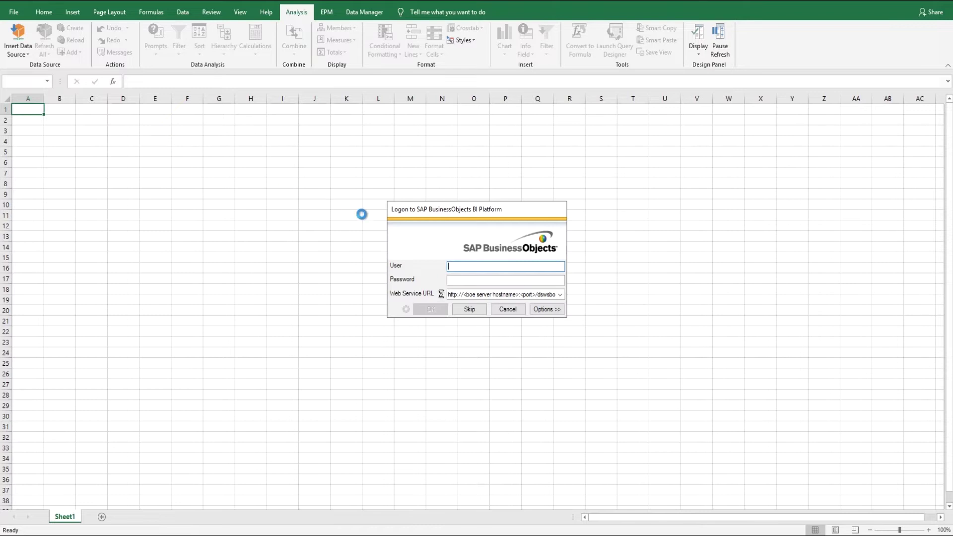
{"action": "left_click", "coordinate": [471, 309]}
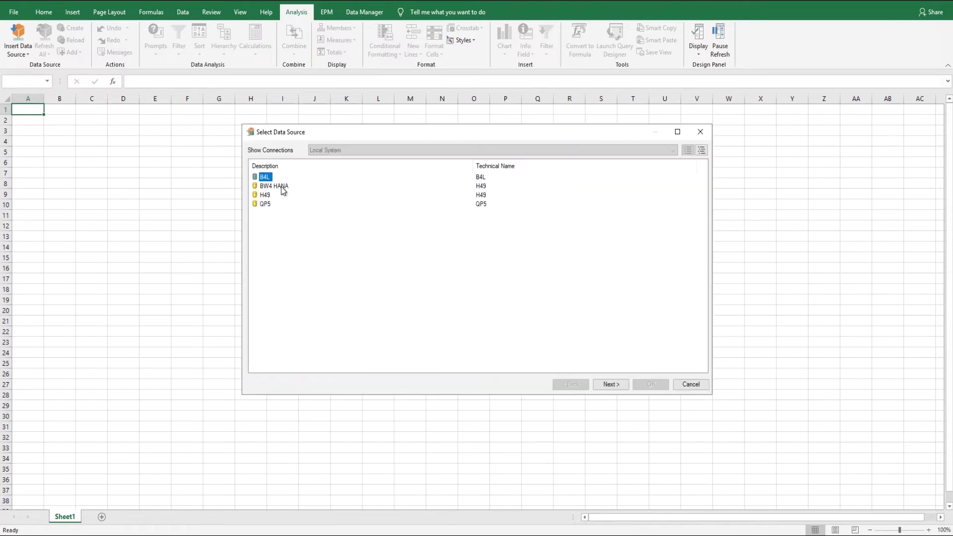
Log on to BW4 HANA as demo user 4 with its password.
{"action": "double_click", "coordinate": [274, 186]}
{"action": "left_click", "coordinate": [483, 280]}
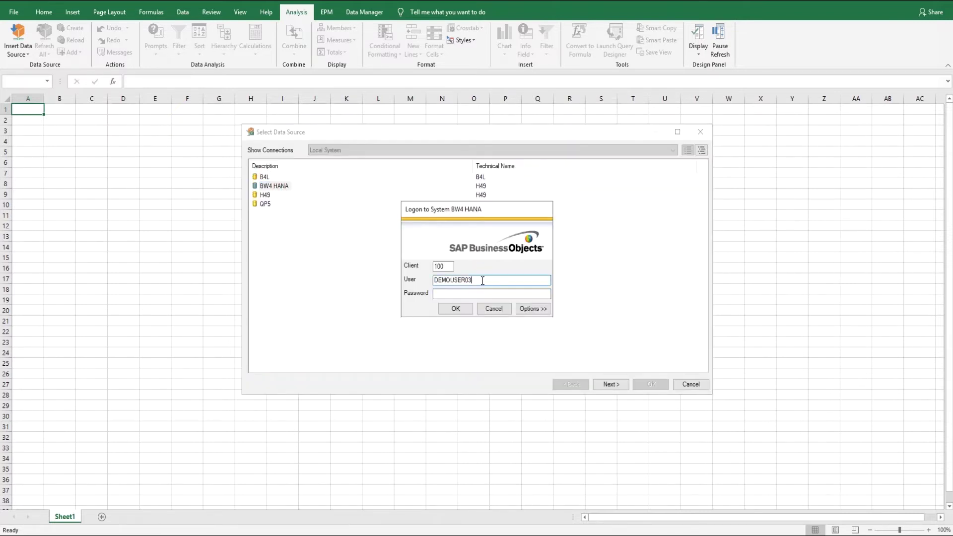
{"action": "type", "text": "4"}
{"action": "left_click", "coordinate": [435, 293]}
{"action": "type", "text": "****"}
{"action": "key", "text": "Return"}
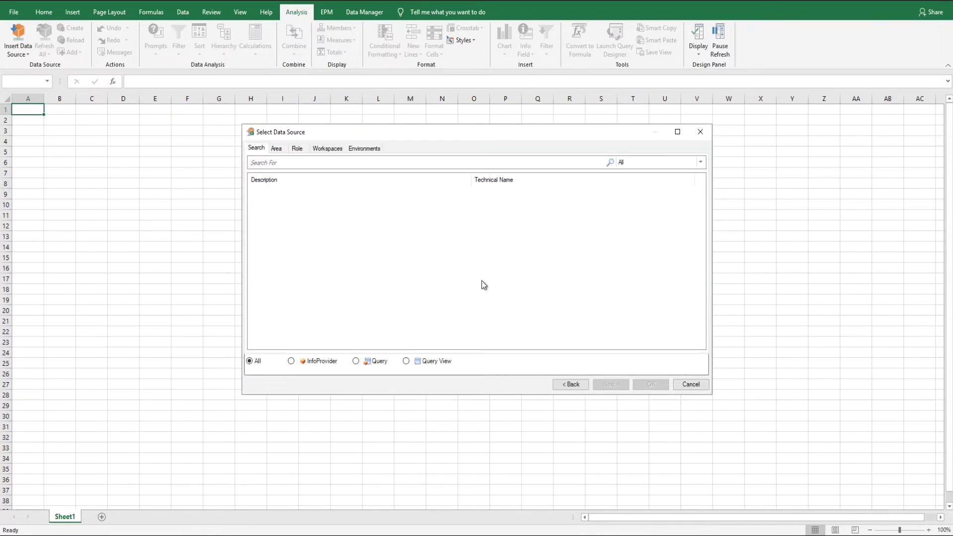
Search the BW4 HANA data sources for 'manufacturing' and browse the matches.
{"action": "left_click", "coordinate": [406, 163]}
{"action": "type", "text": "manufacturing"}
{"action": "key", "text": "Return"}
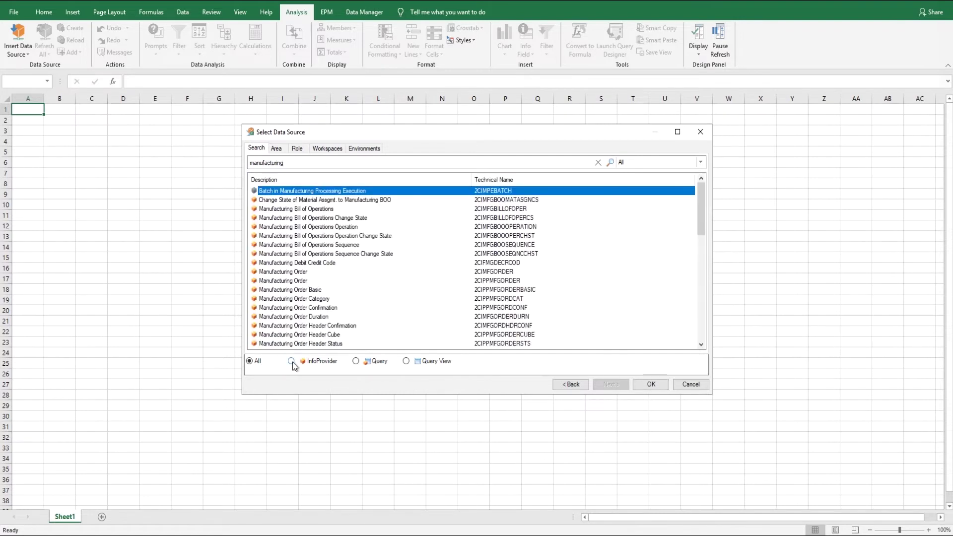
{"action": "scroll", "coordinate": [328, 312], "scroll_direction": "down", "scroll_amount": 3}
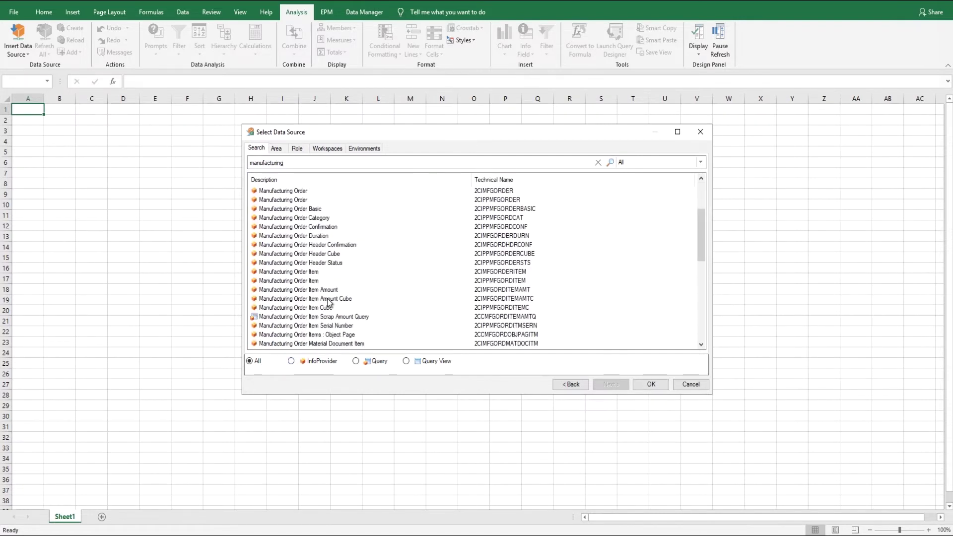
Insert Manufacturing Order Item, add Material to rows (335 records overall), then close Excel.
{"action": "double_click", "coordinate": [300, 272]}
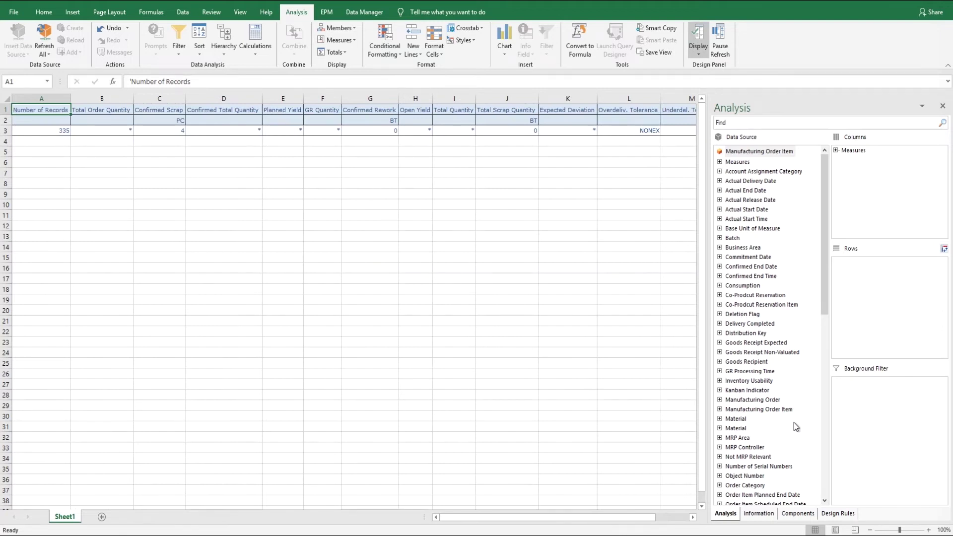
{"action": "scroll", "coordinate": [792, 421], "scroll_direction": "down", "scroll_amount": 3}
{"action": "scroll", "coordinate": [792, 421], "scroll_direction": "up", "scroll_amount": 3}
{"action": "left_click_drag", "start_coordinate": [741, 421], "coordinate": [872, 334]}
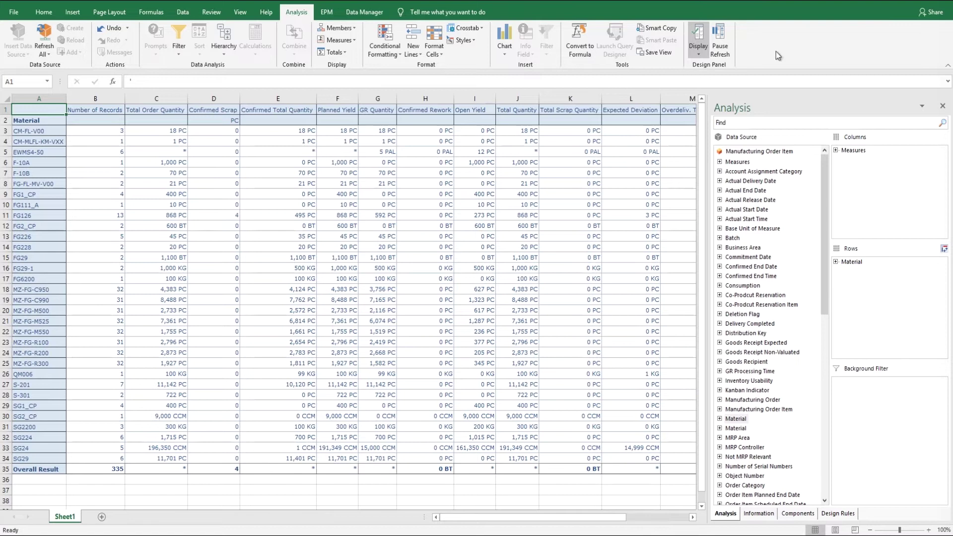
{"action": "left_click", "coordinate": [948, 3]}
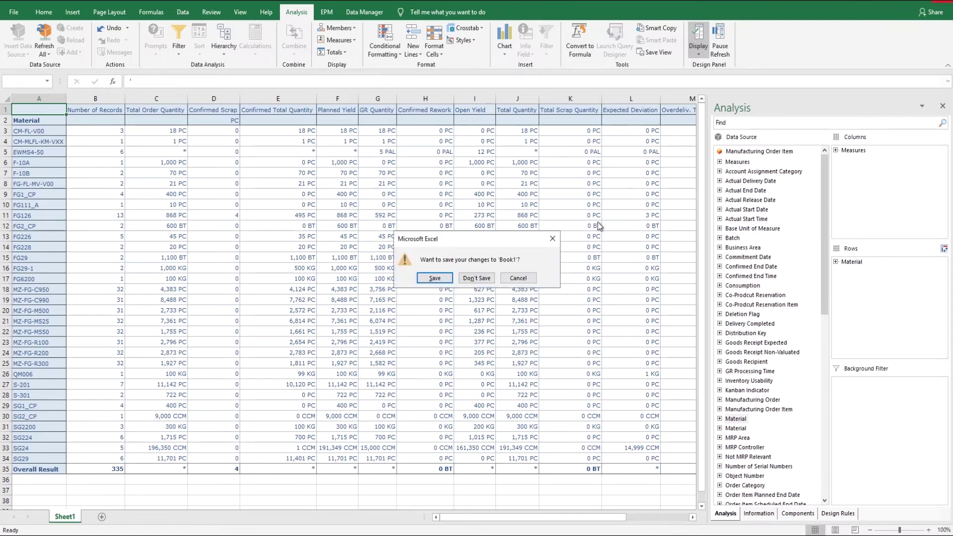
Discard the previous workbook and begin selecting a new data source, skipping the BI platform logon.
{"action": "left_click", "coordinate": [478, 278]}
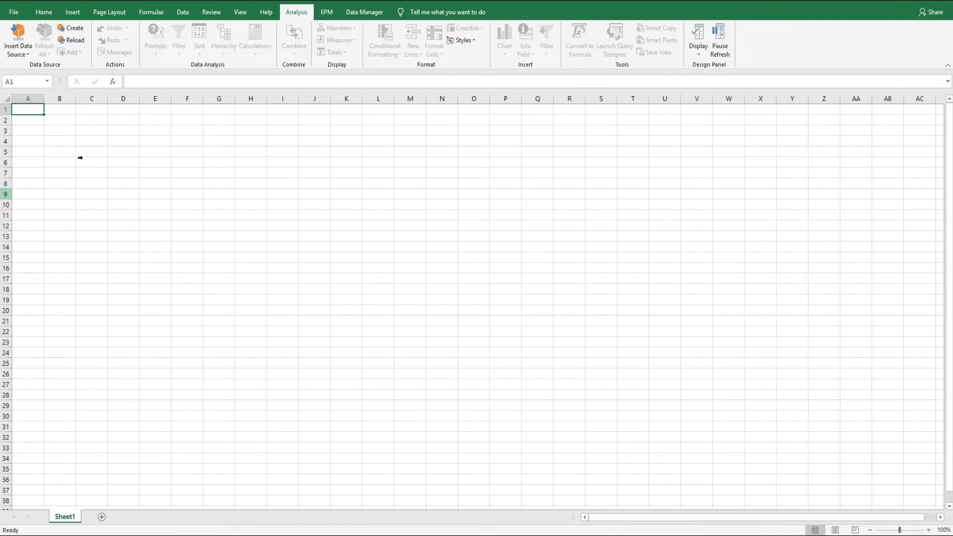
{"action": "left_click", "coordinate": [20, 45]}
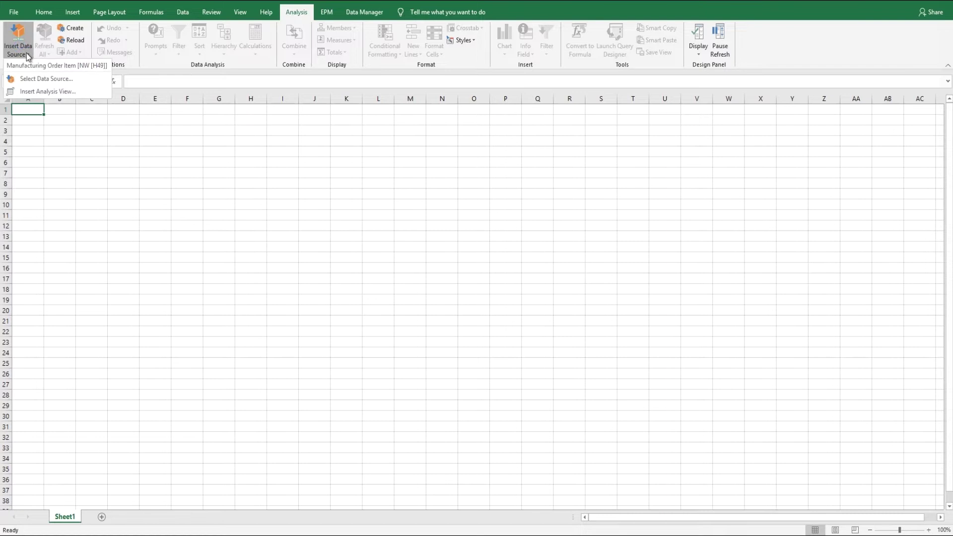
{"action": "left_click", "coordinate": [38, 88]}
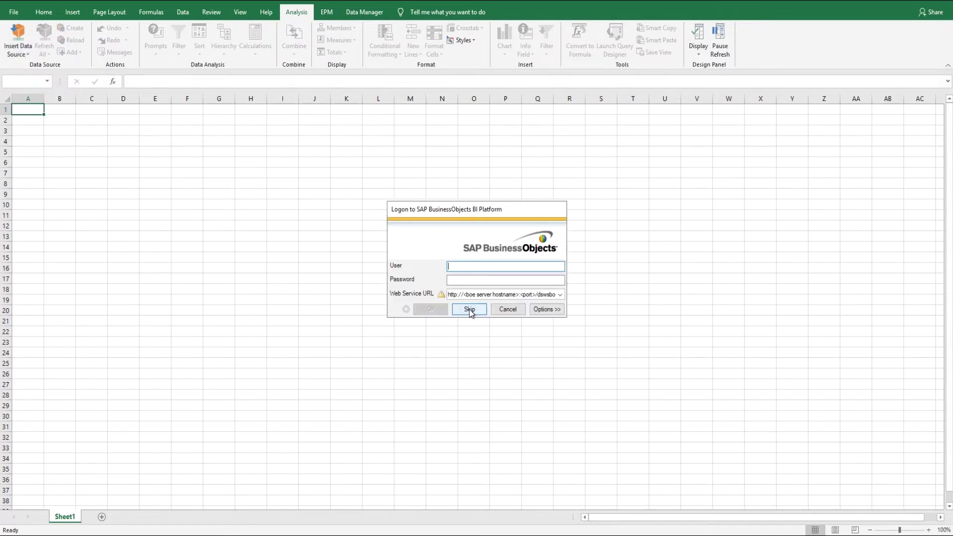
{"action": "left_click", "coordinate": [470, 310]}
Log on to BW4 HANA as the third demo user.
{"action": "double_click", "coordinate": [276, 186]}
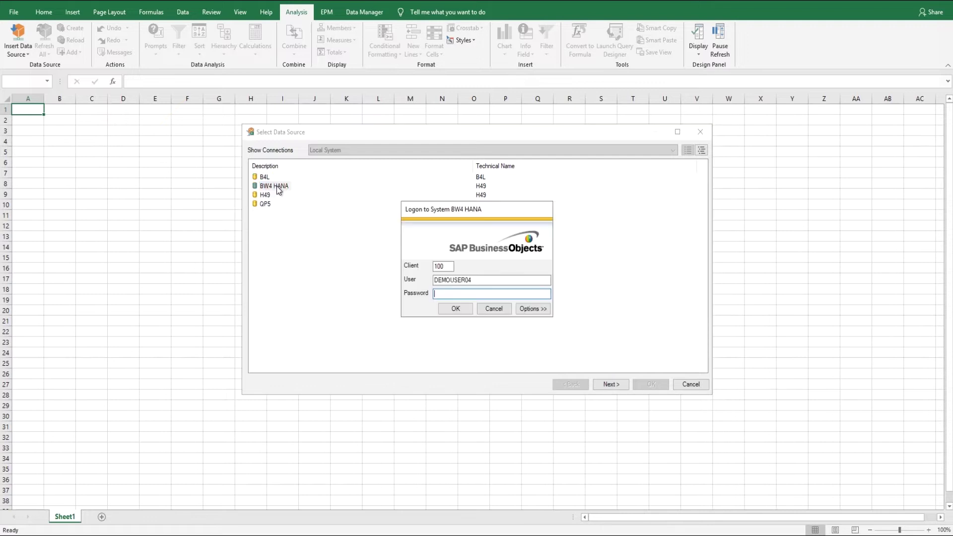
{"action": "left_click", "coordinate": [476, 280]}
{"action": "left_click", "coordinate": [491, 294]}
{"action": "type", "text": "*****"}
{"action": "key", "text": "Return"}
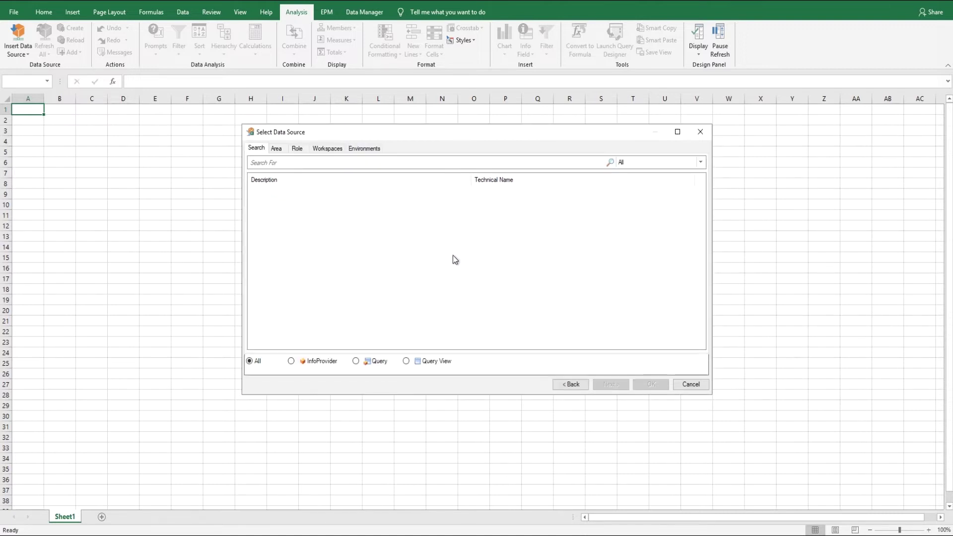
Search InfoProviders for 'manufact' and insert Manufacturing Order Item into the sheet.
{"action": "left_click", "coordinate": [327, 163]}
{"action": "type", "text": "manufacturing"}
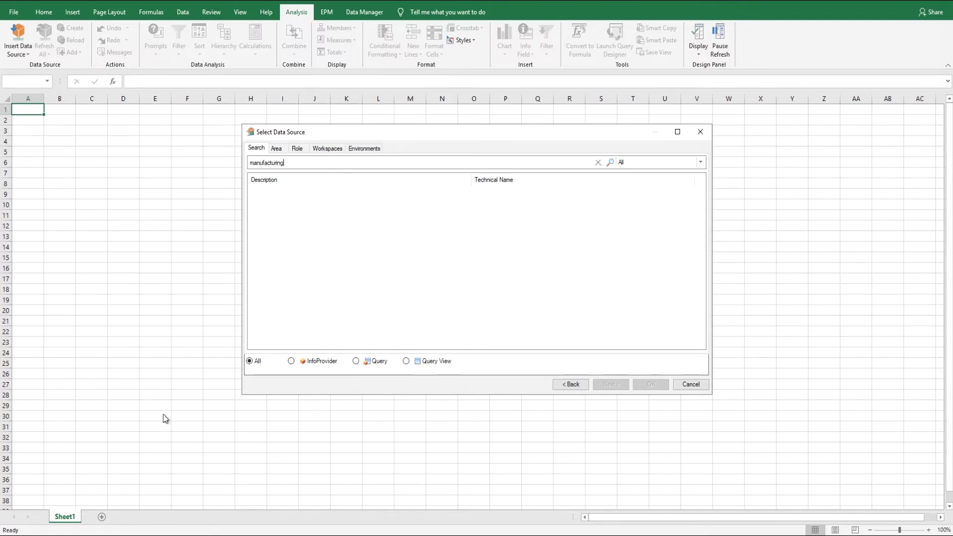
{"action": "left_click", "coordinate": [291, 360]}
{"action": "left_click", "coordinate": [297, 162]}
{"action": "key", "text": "Return"}
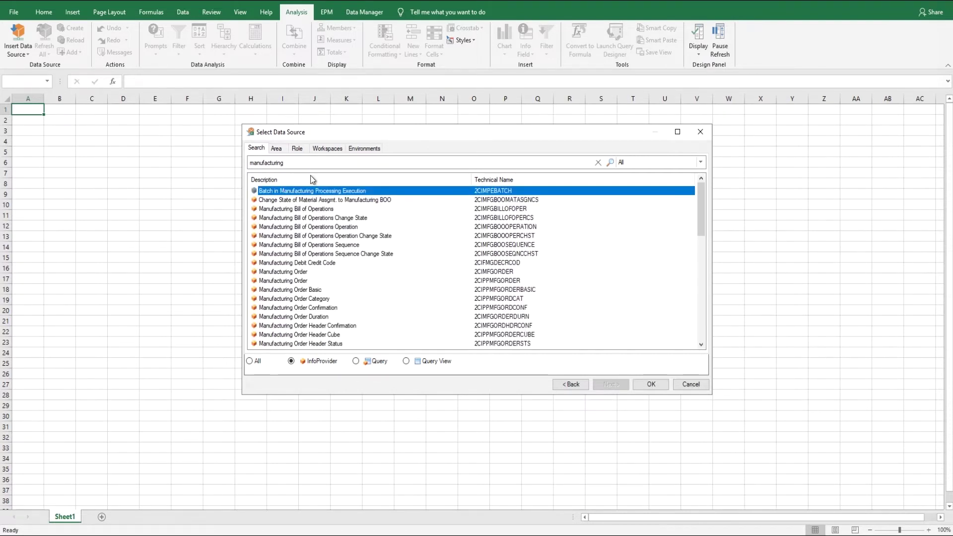
{"action": "scroll", "coordinate": [353, 296], "scroll_direction": "down", "scroll_amount": 2}
{"action": "double_click", "coordinate": [295, 298]}
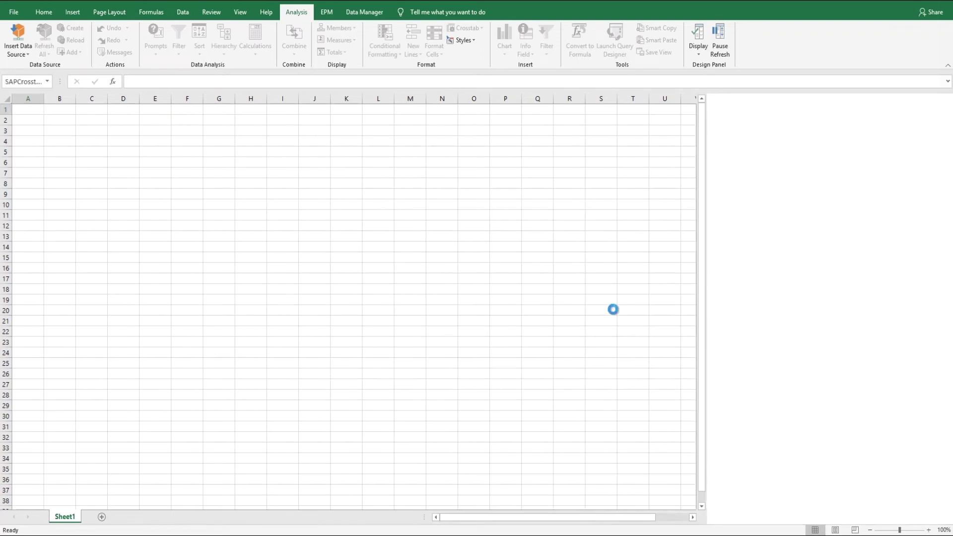
Add Material to the crosstab rows.
{"action": "left_click_drag", "start_coordinate": [740, 420], "coordinate": [890, 311]}
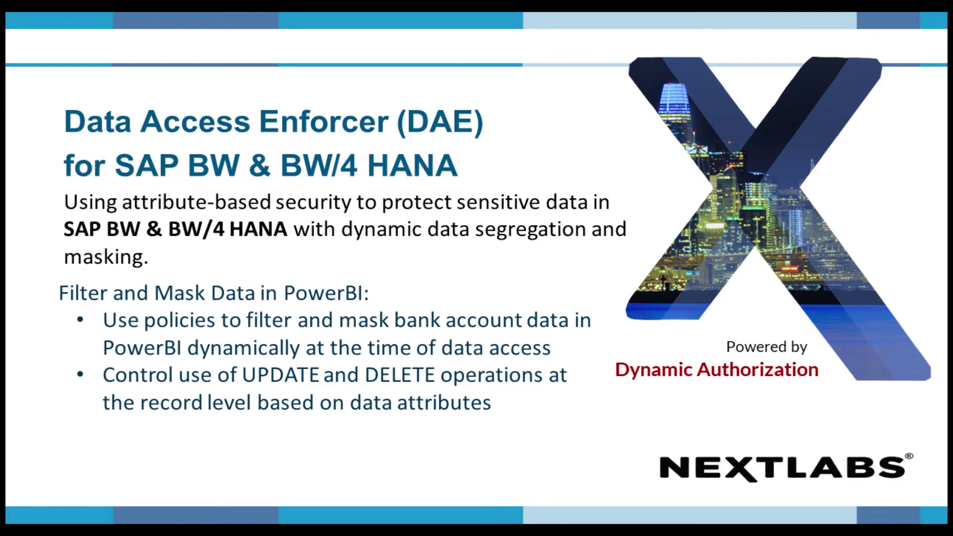
Advance the presentation to the 'DAE for BW Demo: Filtering and Masking Data in PowerBI' slide.
{"action": "key", "text": "Right"}
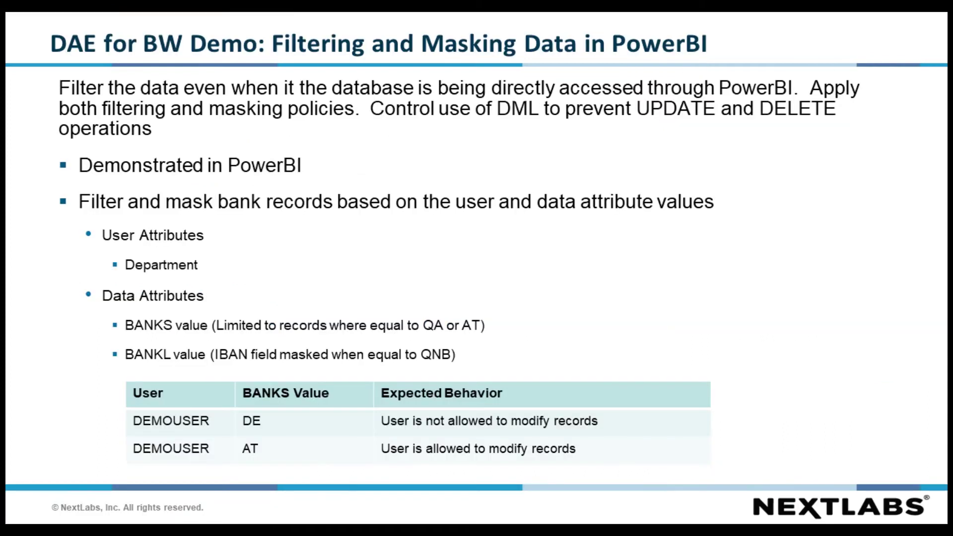
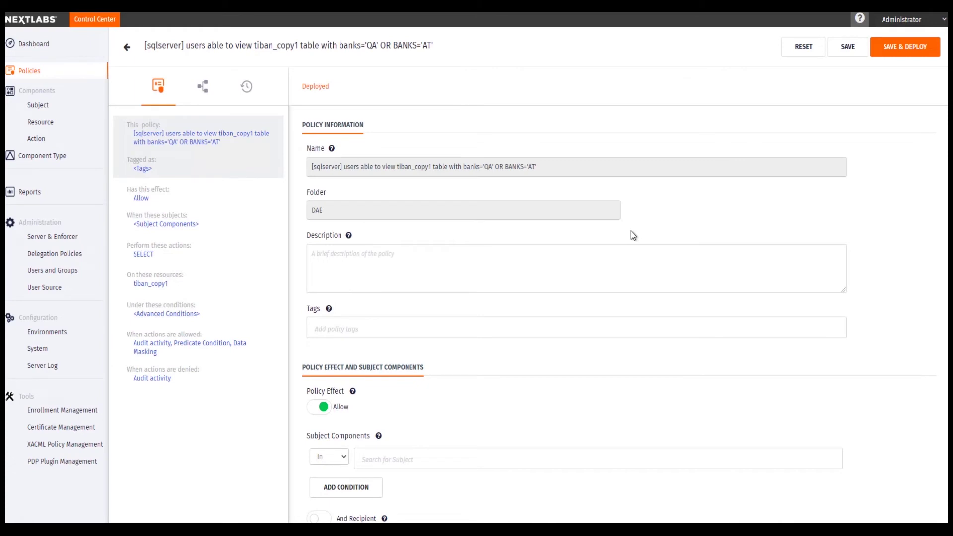
Expand the Predicate Condition (BANKS='QA' OR BANKS='AT') and IBAN FullMask Data Masking obligations.
{"action": "scroll", "coordinate": [654, 221], "scroll_direction": "down", "scroll_amount": 5}
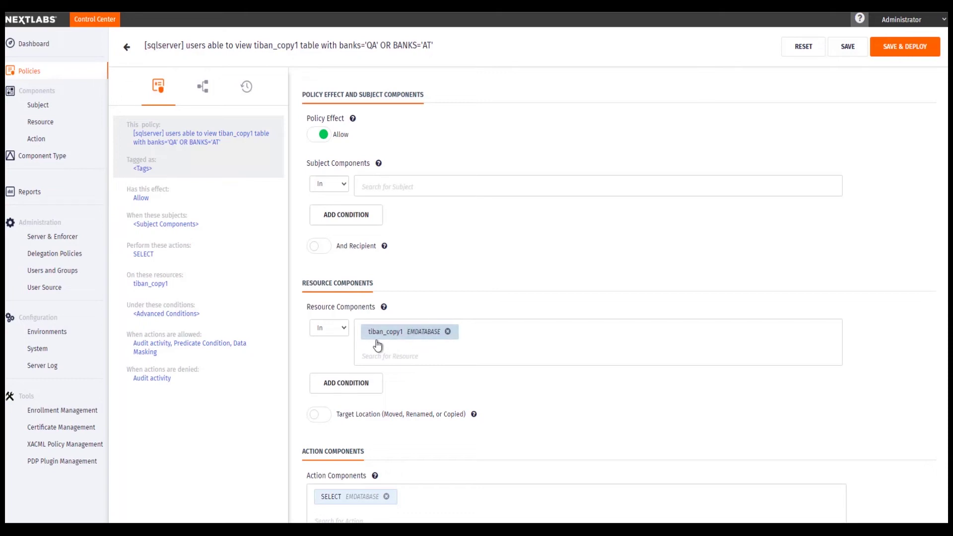
{"action": "scroll", "coordinate": [525, 288], "scroll_direction": "down", "scroll_amount": 6}
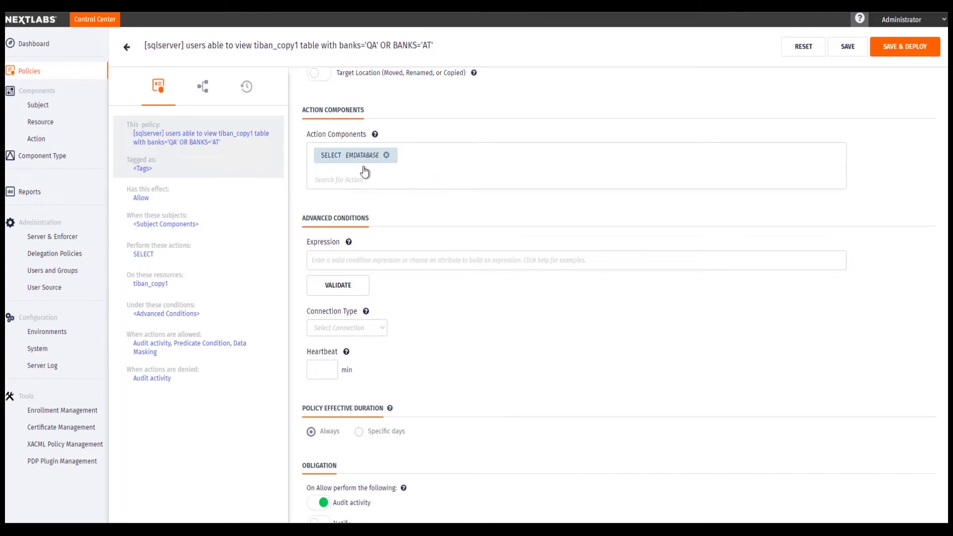
{"action": "scroll", "coordinate": [366, 193], "scroll_direction": "down", "scroll_amount": 5}
{"action": "left_click", "coordinate": [449, 272]}
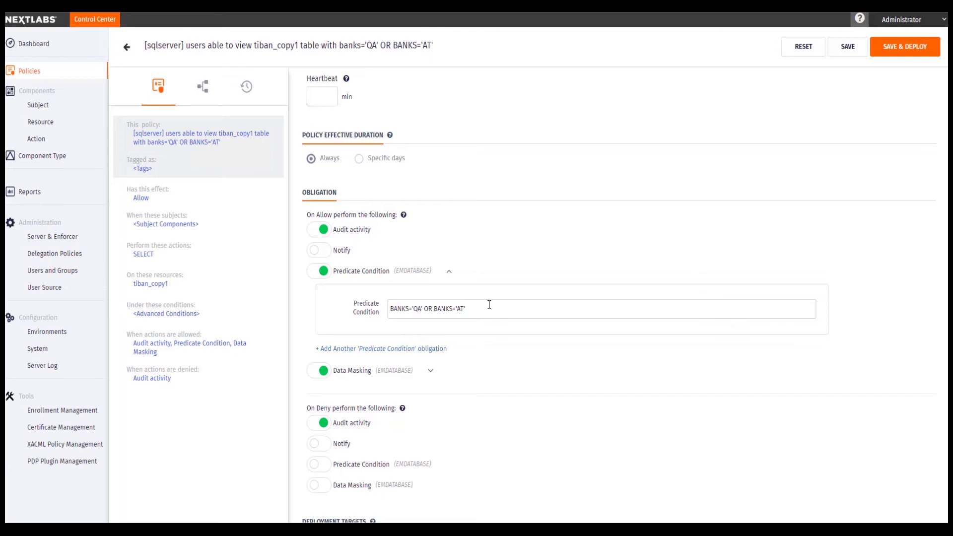
{"action": "left_click", "coordinate": [429, 375]}
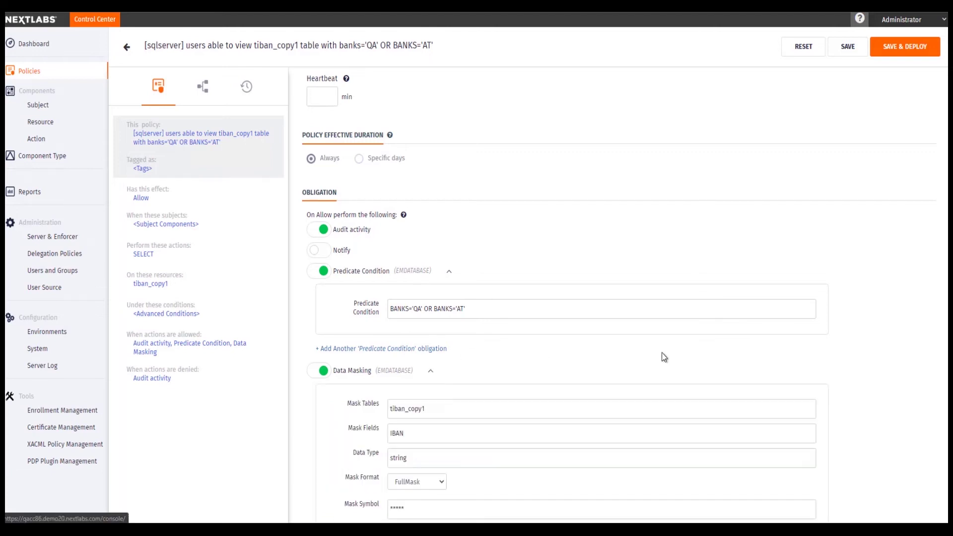
{"action": "scroll", "coordinate": [611, 357], "scroll_direction": "down", "scroll_amount": 3}
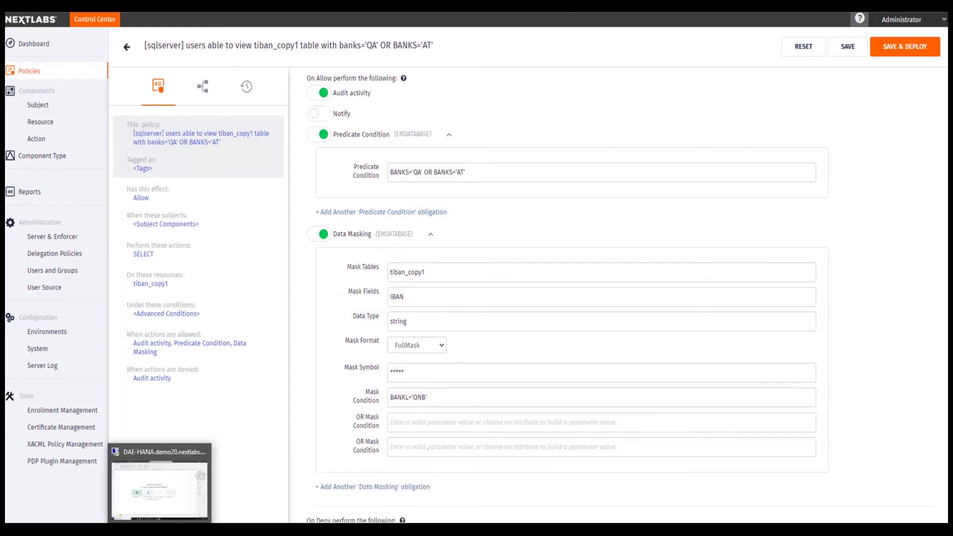
In Power BI, connect to SQL Server dev-ua7:1433, database DAE, using DirectQuery.
{"action": "left_click", "coordinate": [159, 488]}
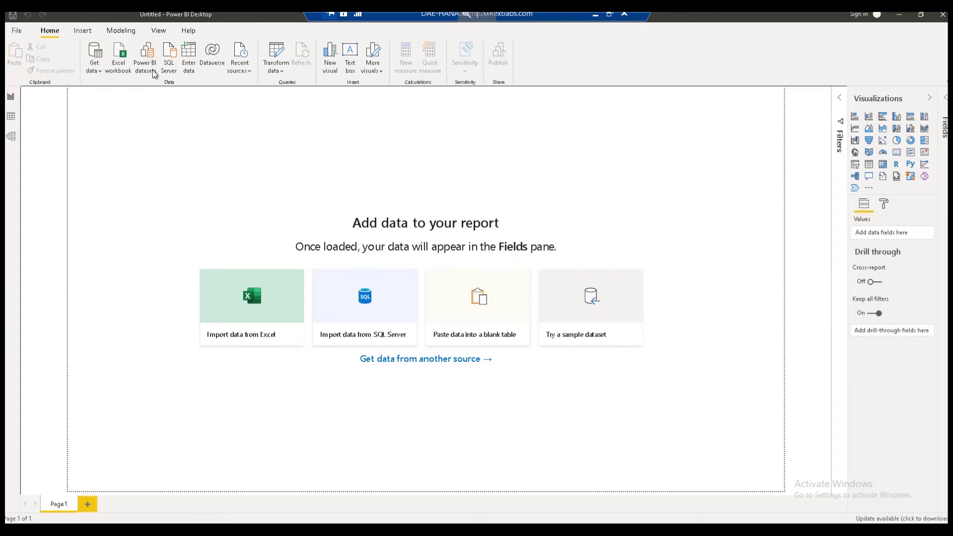
{"action": "left_click", "coordinate": [170, 58]}
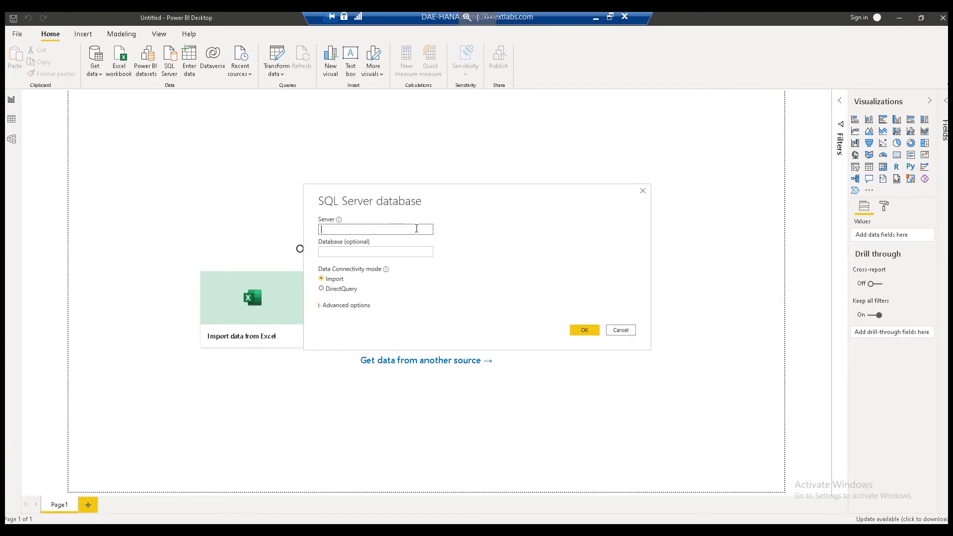
{"action": "type", "text": "dev-uat,1433"}
{"action": "left_click", "coordinate": [336, 252]}
{"action": "type", "text": "DAE"}
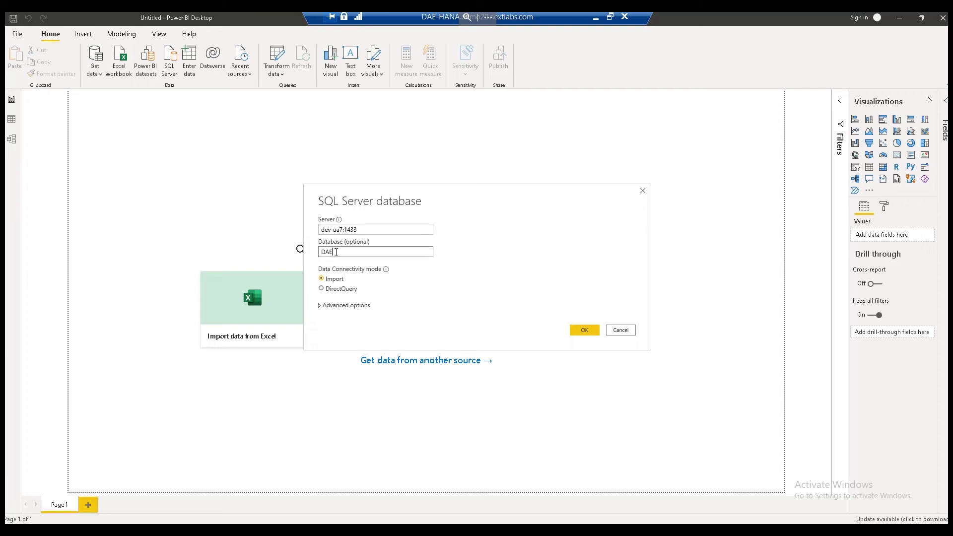
{"action": "left_click", "coordinate": [328, 290]}
{"action": "left_click", "coordinate": [321, 305]}
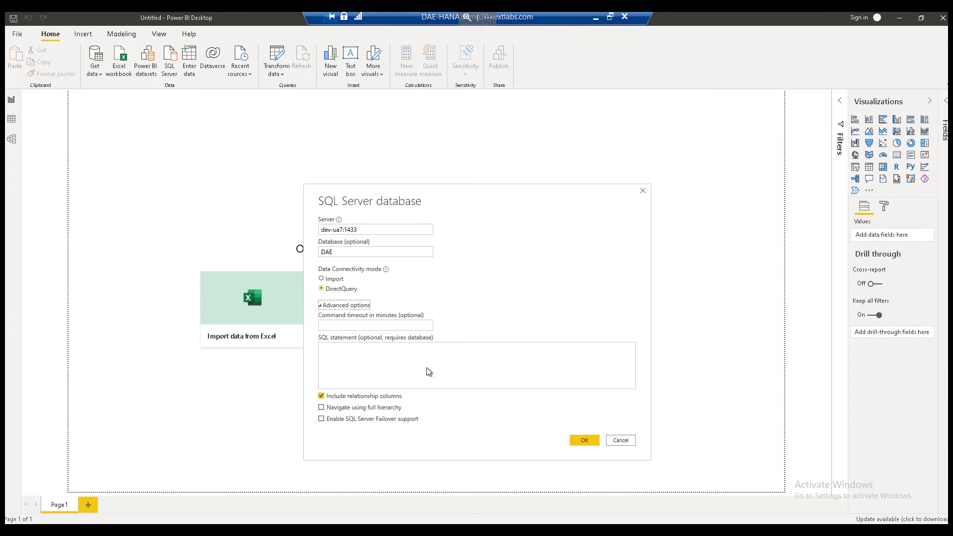
{"action": "left_click", "coordinate": [589, 442]}
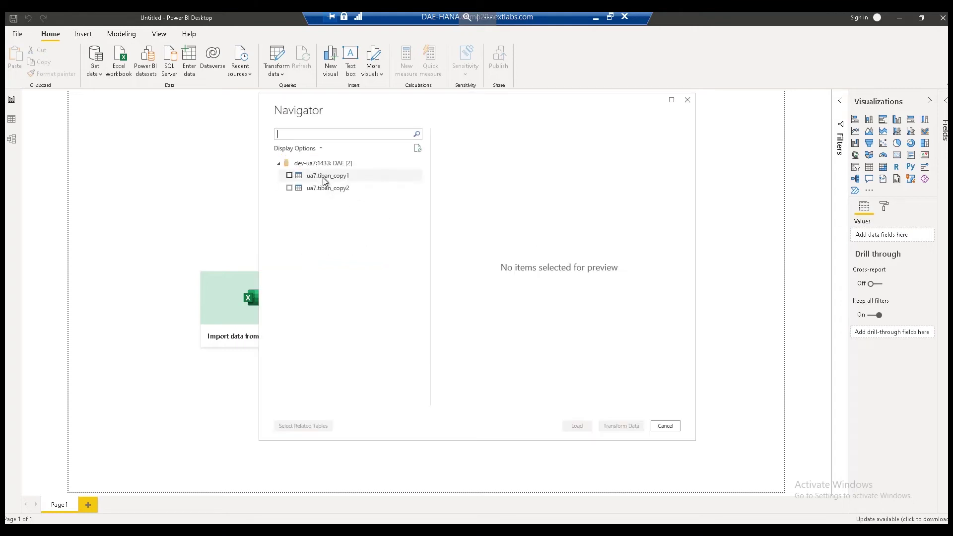
Preview ua7.tiban_copy1's filtered rows with masked IBANs, then cancel the Navigator without loading.
{"action": "left_click", "coordinate": [314, 177]}
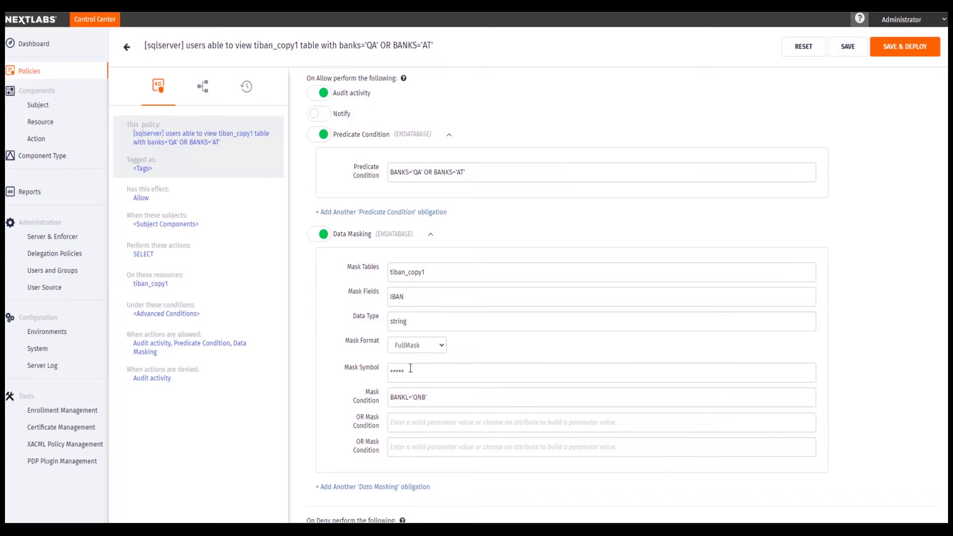
{"action": "left_click", "coordinate": [181, 497]}
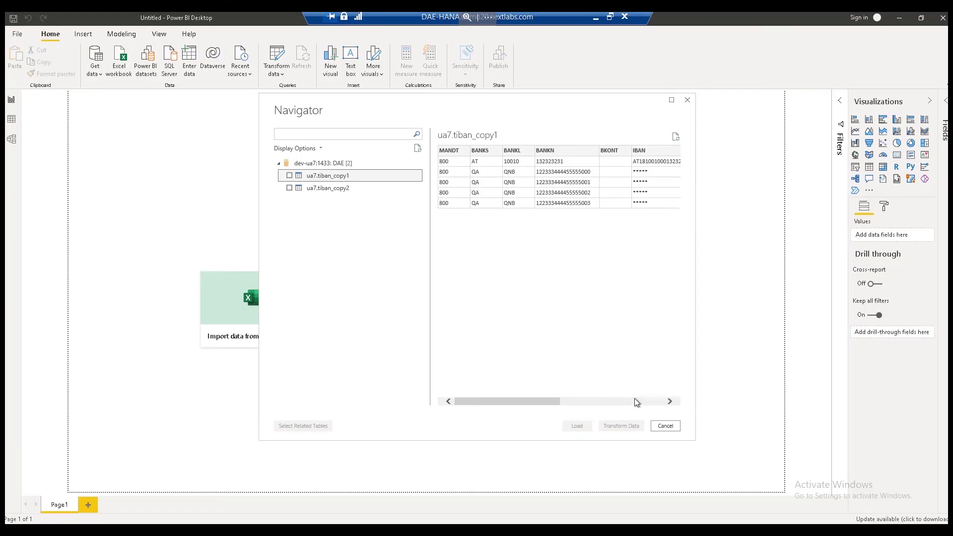
{"action": "left_click", "coordinate": [664, 427]}
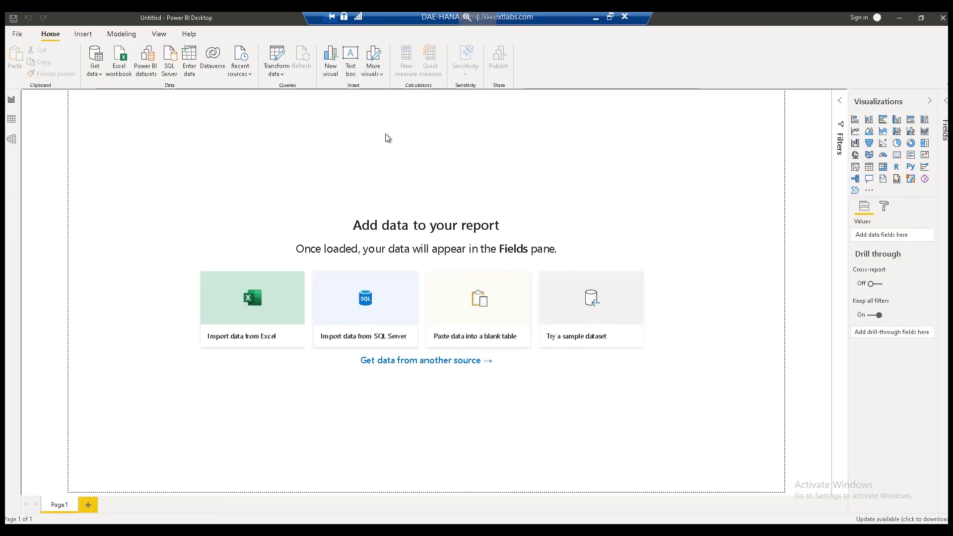
Set up another DirectQuery SQL Server connection to dev-ua7:1433, database DAE.
{"action": "left_click", "coordinate": [169, 62]}
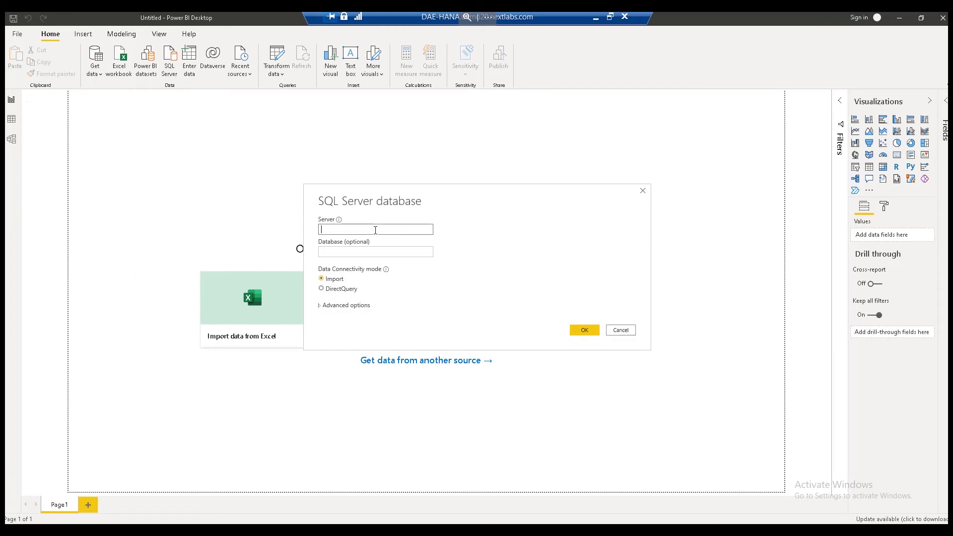
{"action": "type", "text": "dev-ua7:1433"}
{"action": "left_click", "coordinate": [357, 254]}
{"action": "type", "text": "DAE"}
{"action": "left_click", "coordinate": [346, 290]}
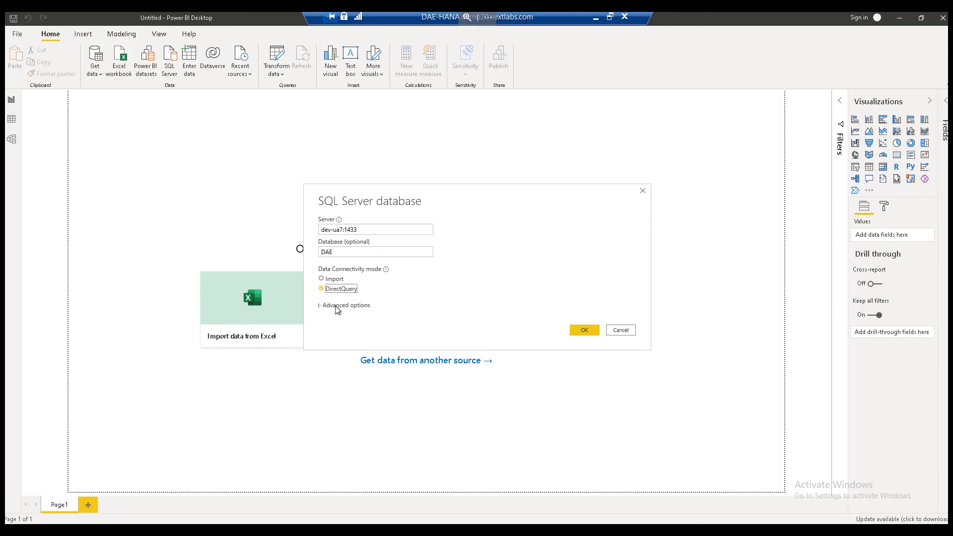
{"action": "left_click", "coordinate": [351, 306]}
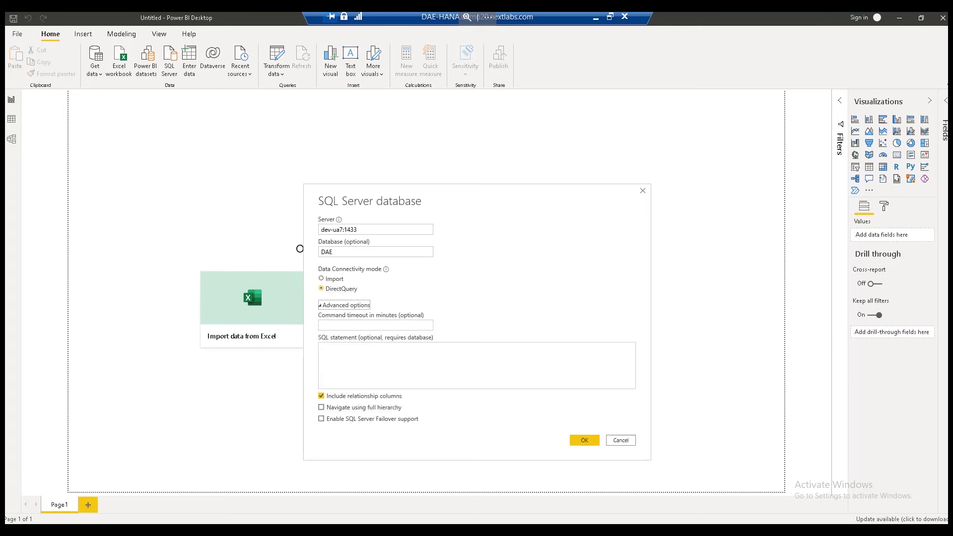
Submit an update statement on tiban_copy1, which reports 0 records affected, then return to NextLabs.
{"action": "left_click", "coordinate": [407, 367]}
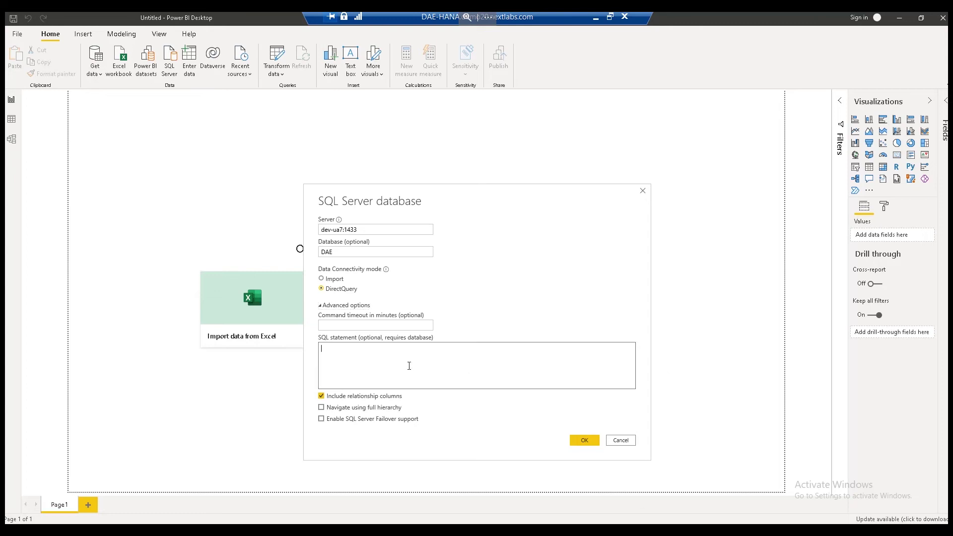
{"action": "type", "text": "update ua7.tiban_copy1 set BANKL='sss' where BANKS='DE'"}
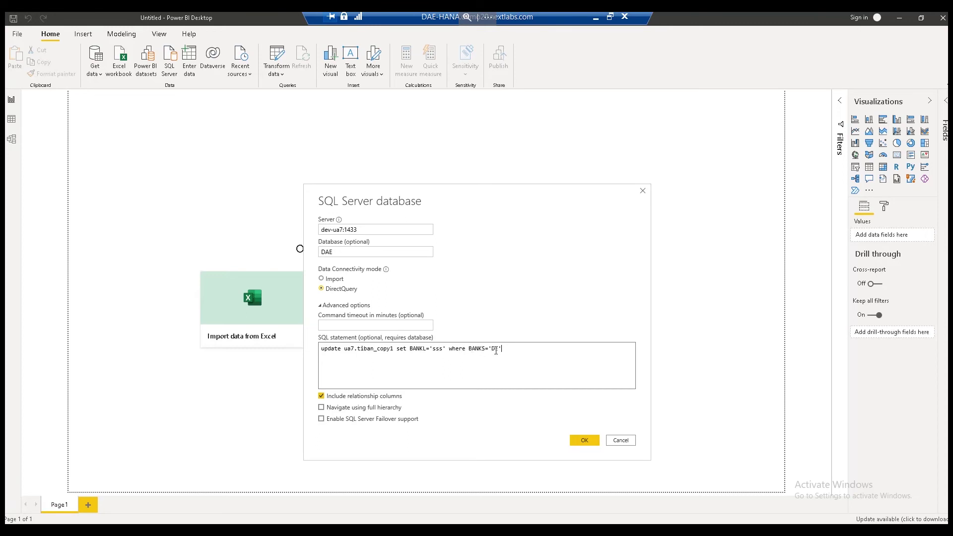
{"action": "left_click", "coordinate": [580, 439]}
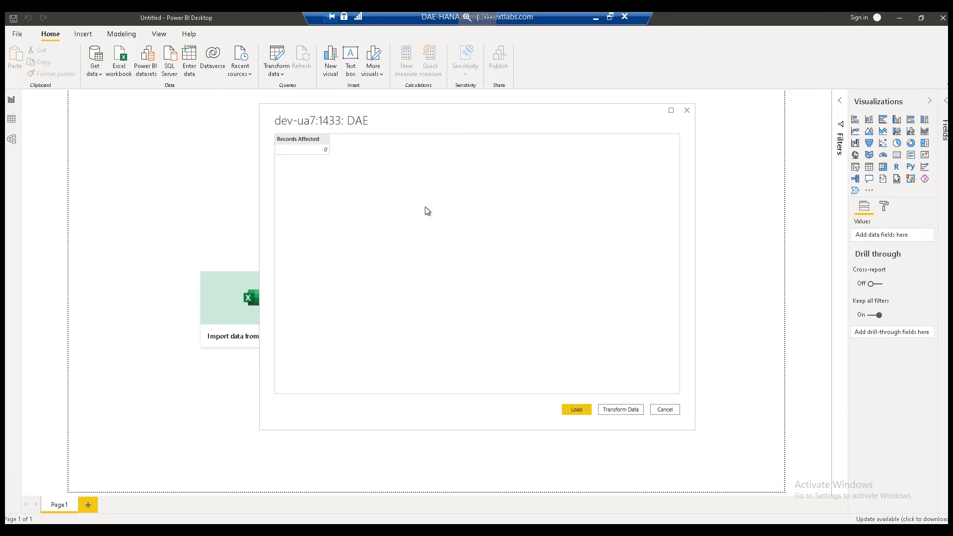
{"action": "left_click", "coordinate": [596, 20]}
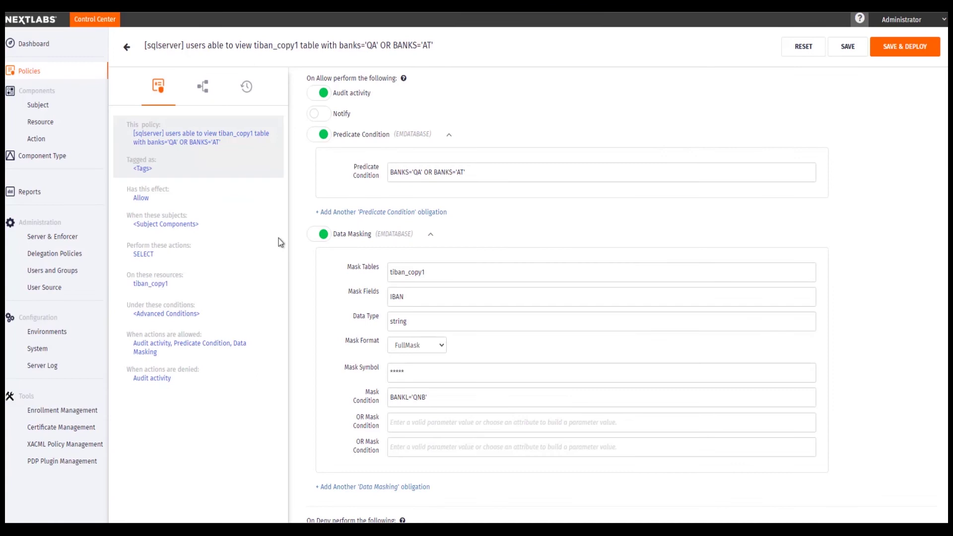
Open the '[sqlserver] users able to update,delete tiban_copy1' policy and expand its predicate condition.
{"action": "left_click", "coordinate": [139, 62]}
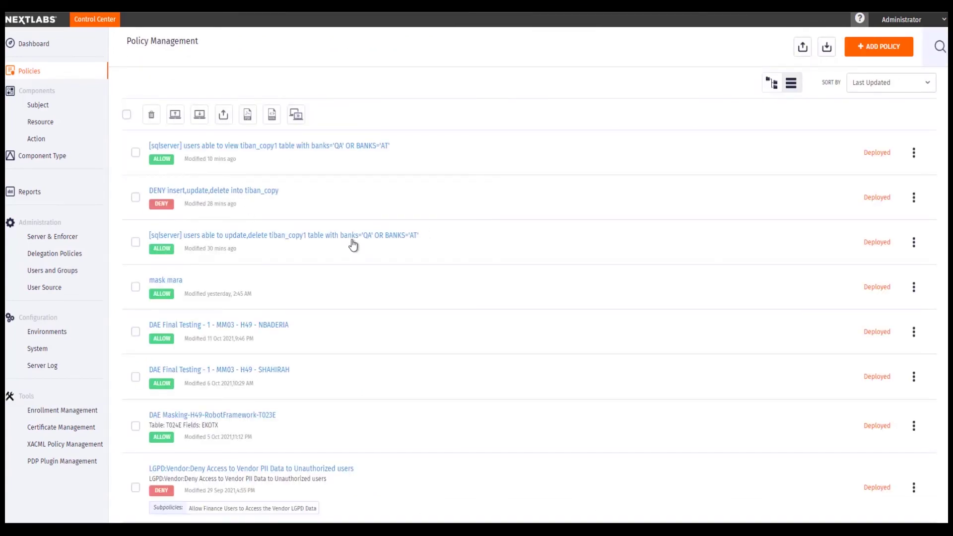
{"action": "left_click", "coordinate": [353, 243]}
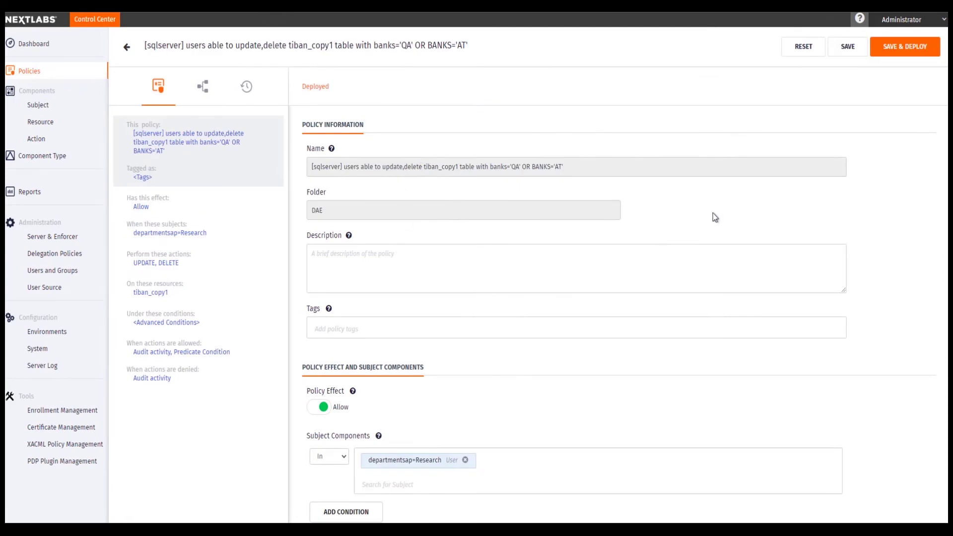
{"action": "scroll", "coordinate": [716, 212], "scroll_direction": "down", "scroll_amount": 4}
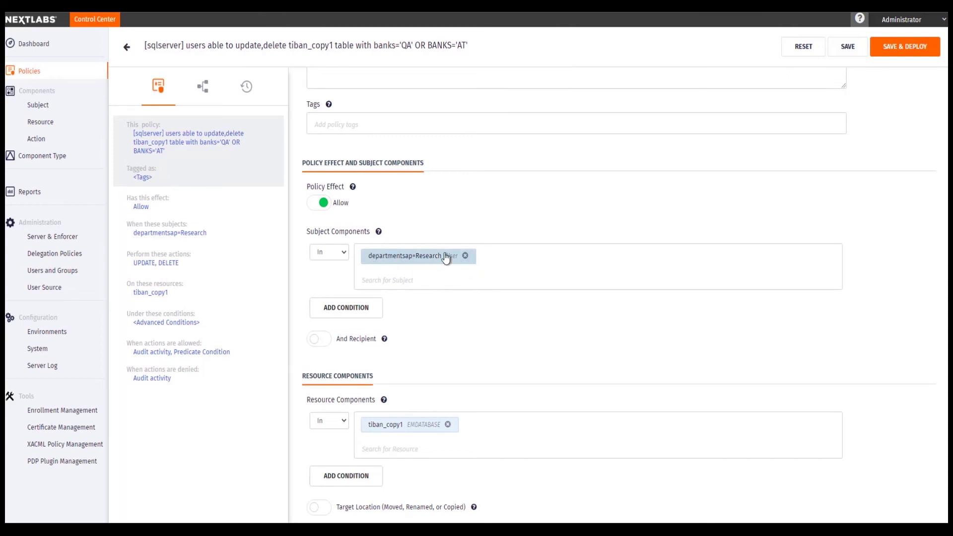
{"action": "scroll", "coordinate": [453, 263], "scroll_direction": "down", "scroll_amount": 3}
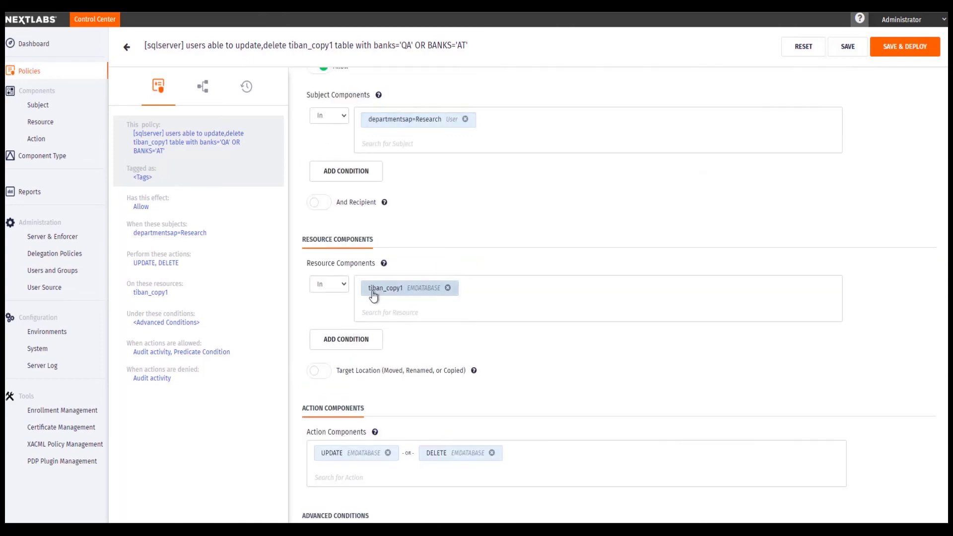
{"action": "scroll", "coordinate": [502, 298], "scroll_direction": "down", "scroll_amount": 4}
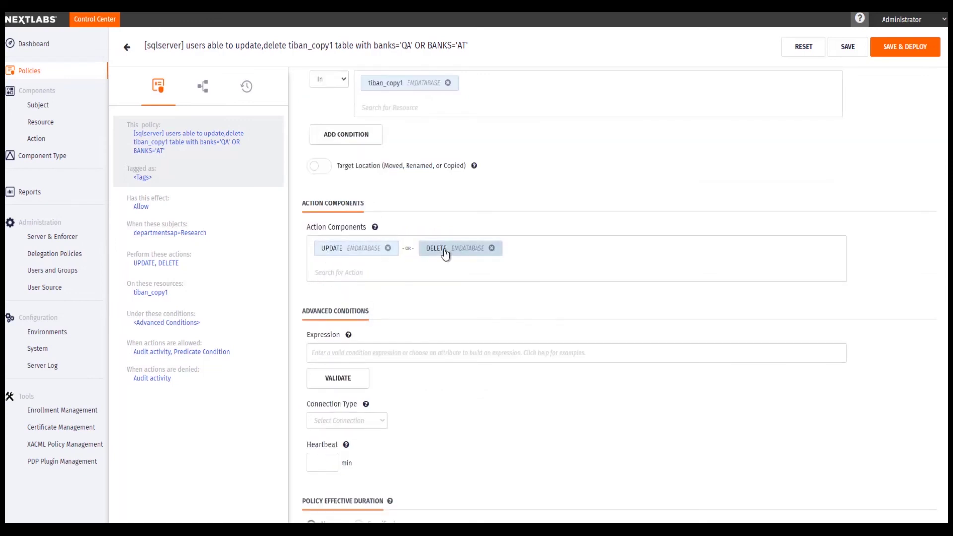
{"action": "scroll", "coordinate": [427, 242], "scroll_direction": "down", "scroll_amount": 7}
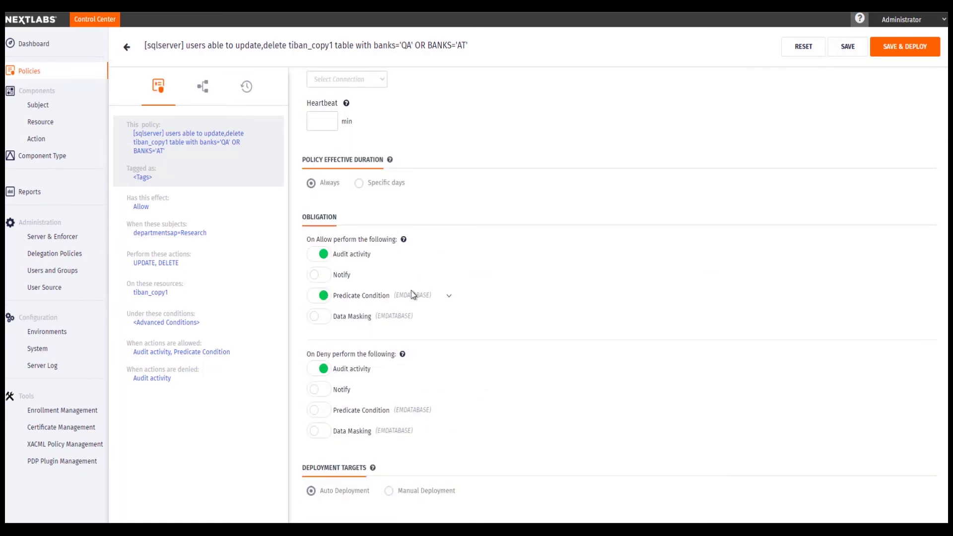
{"action": "left_click", "coordinate": [449, 297]}
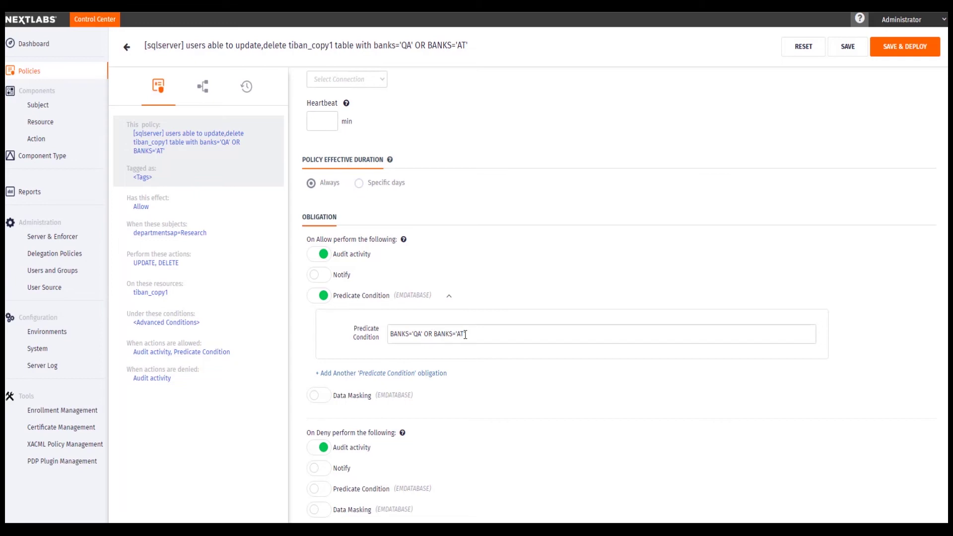
{"action": "mouse_move", "coordinate": [281, 530]}
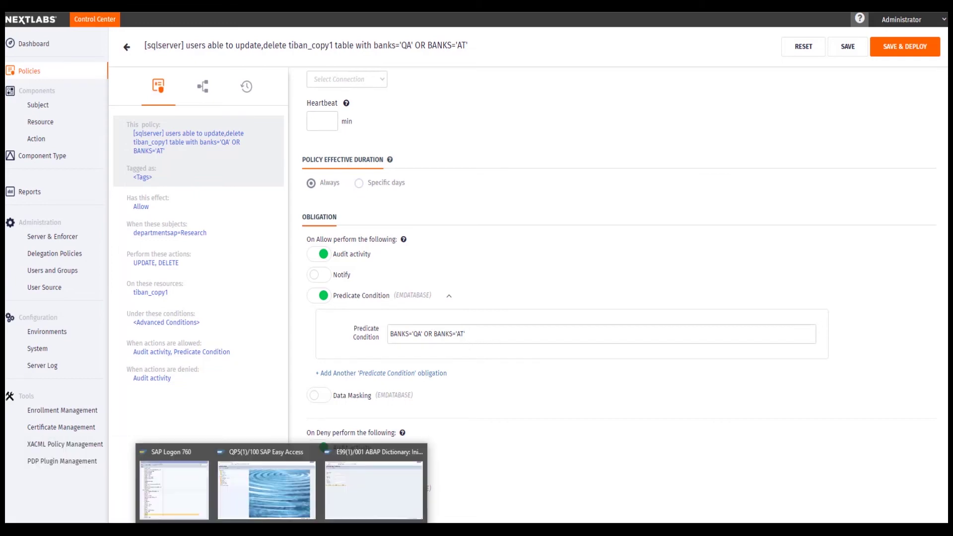
Dismiss the previous result and enter server dev-ua7:1433 and database DAE in a new SQL Server connection.
{"action": "left_click", "coordinate": [164, 479]}
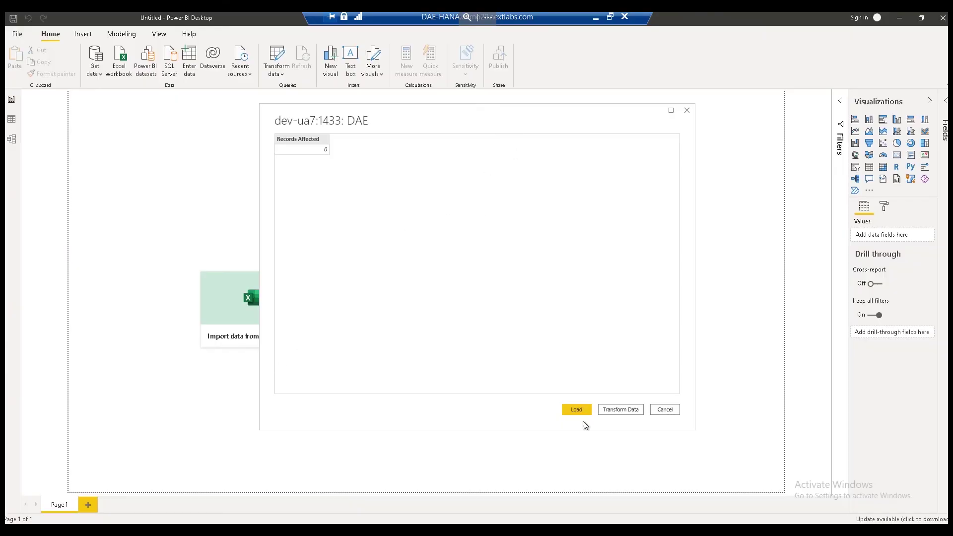
{"action": "left_click", "coordinate": [665, 409]}
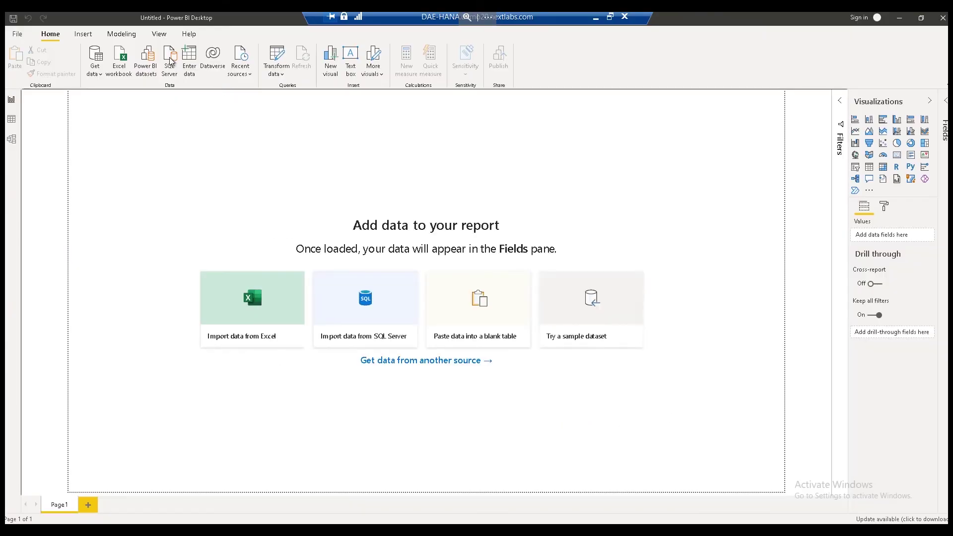
{"action": "left_click", "coordinate": [212, 72]}
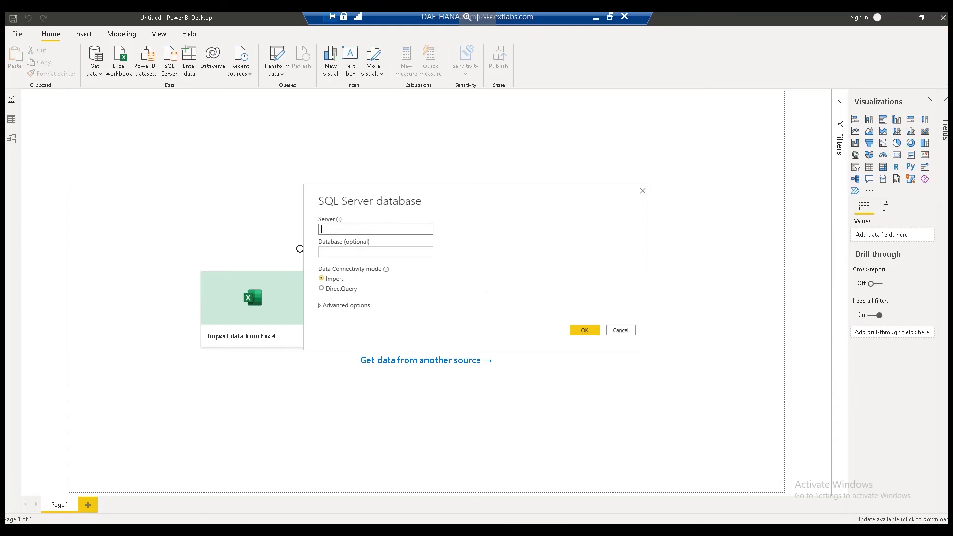
{"action": "type", "text": "dev-ua7:1433"}
{"action": "left_click", "coordinate": [341, 252]}
{"action": "type", "text": "DAE"}
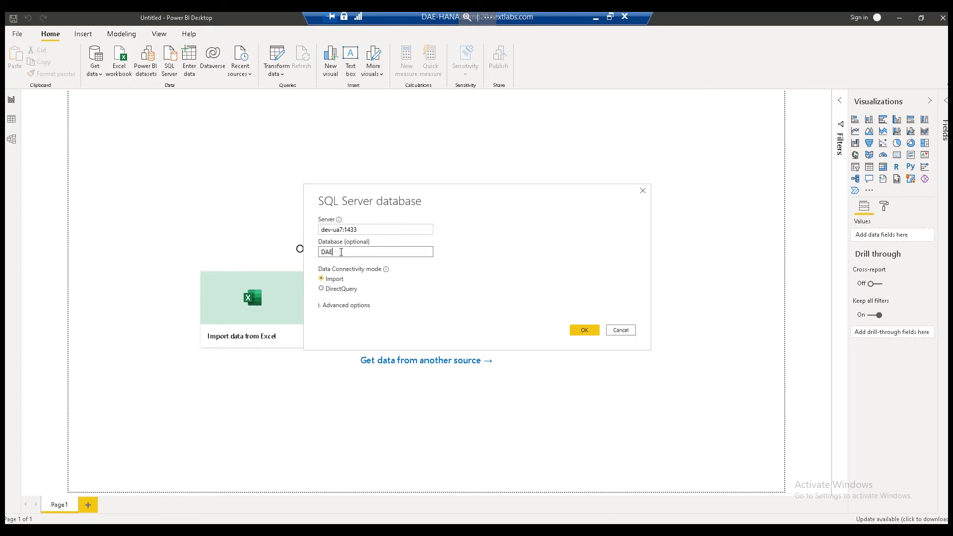
Use DirectQuery and submit update ua7.tiban_copy1 set BANKL='sss' where BANKS='AT'.
{"action": "left_click", "coordinate": [335, 290]}
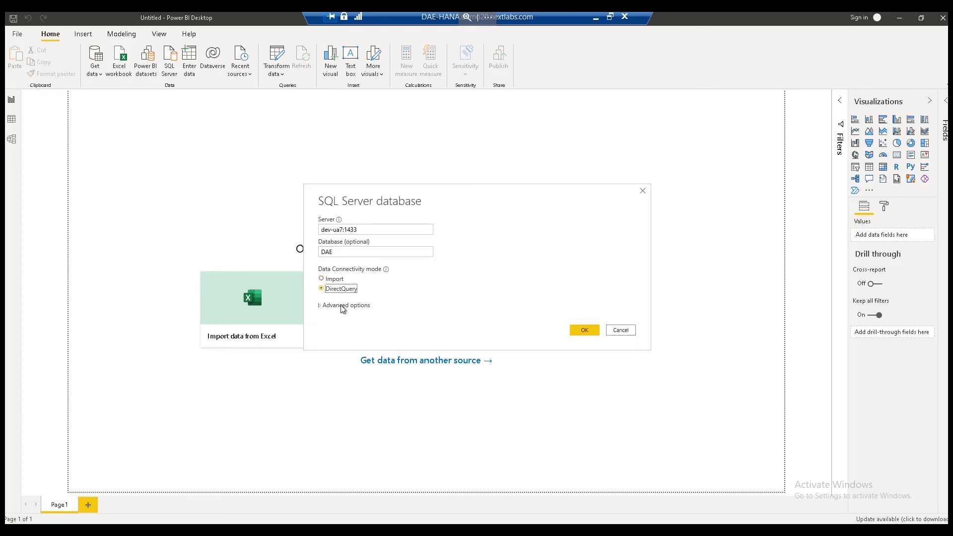
{"action": "left_click", "coordinate": [344, 306]}
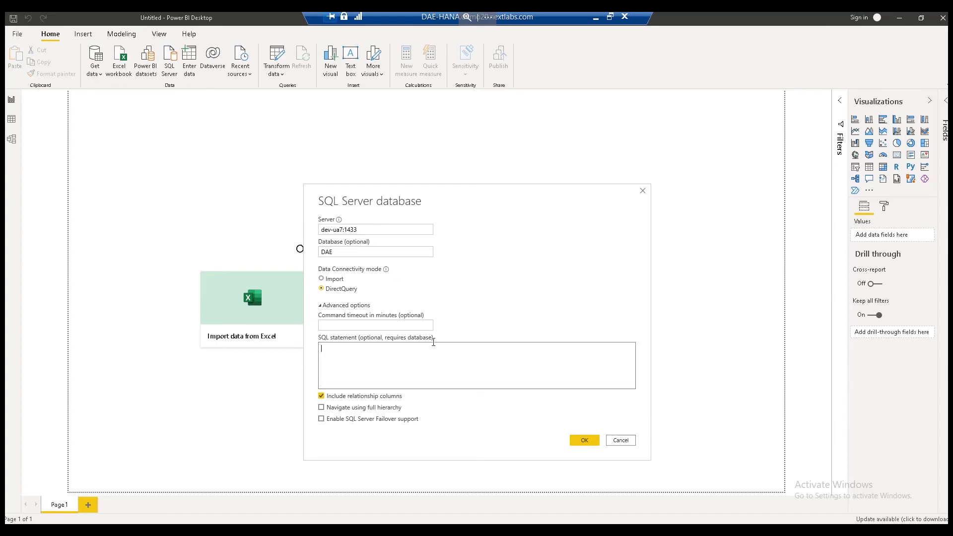
{"action": "type", "text": "update ua7.tiban_copy1 set BANKL='sss' where BANKS='AT'"}
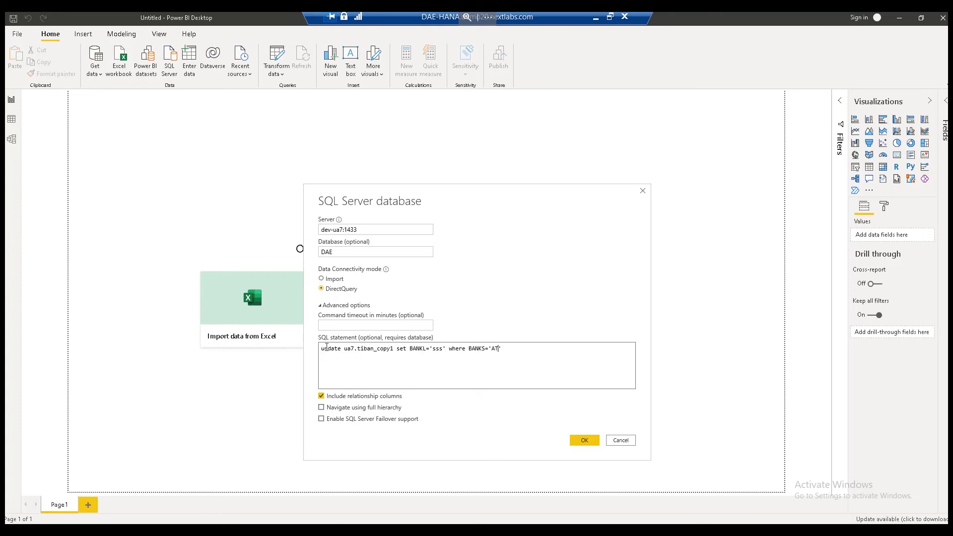
{"action": "left_click", "coordinate": [584, 442]}
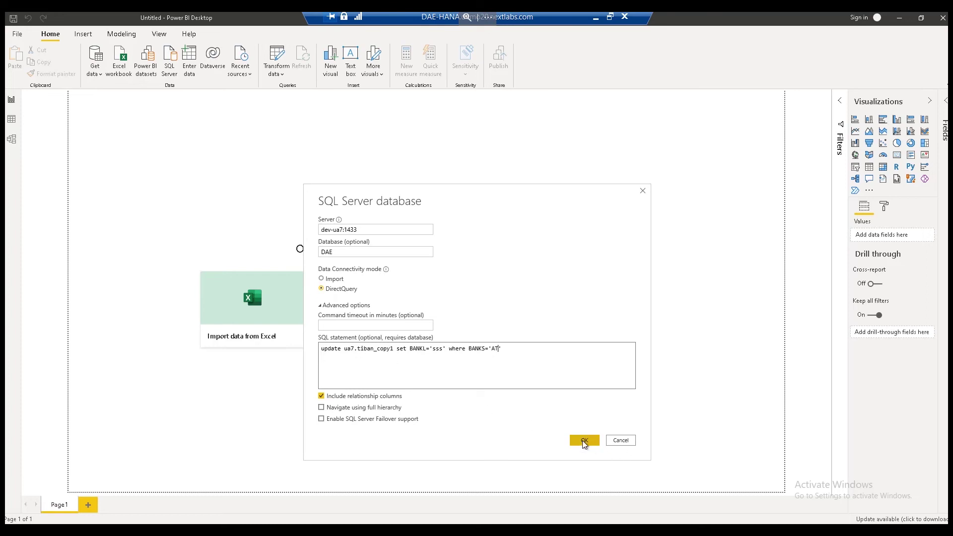
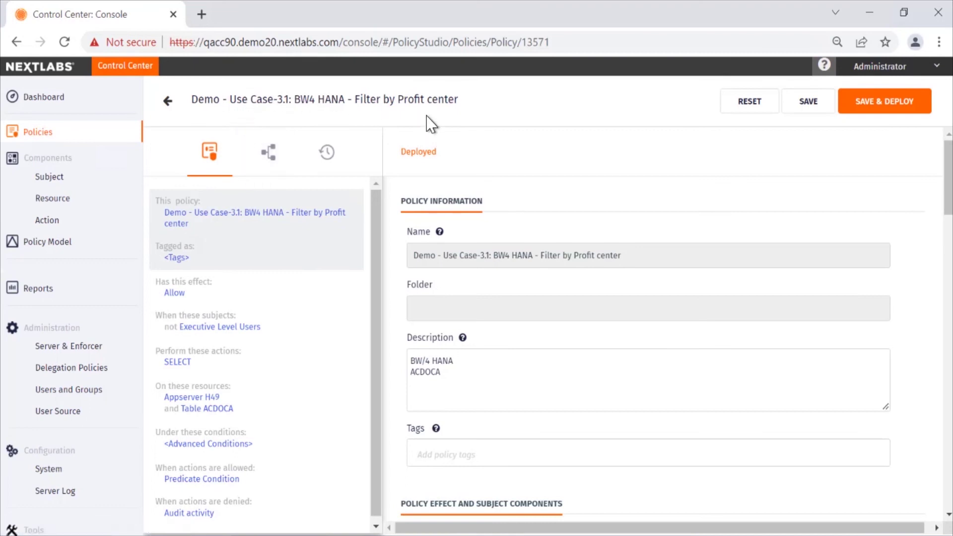
Keep the policy effect at Allow and open the Executive Level Users subject, defined by ORG_LEVEL is EXEC.
{"action": "scroll", "coordinate": [948, 223], "scroll_direction": "down", "scroll_amount": 5}
{"action": "scroll", "coordinate": [948, 229], "scroll_direction": "down", "scroll_amount": 1}
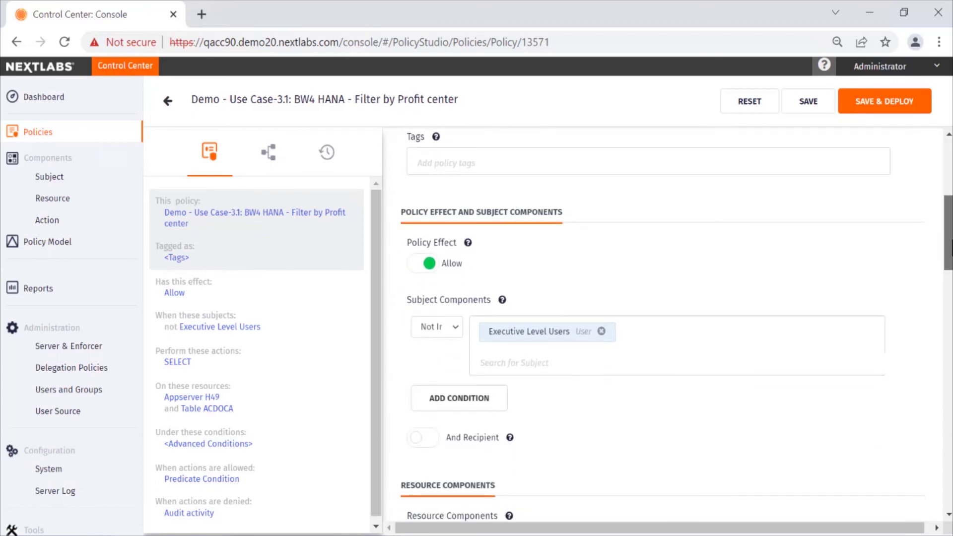
{"action": "left_click", "coordinate": [424, 265]}
{"action": "left_click", "coordinate": [426, 265]}
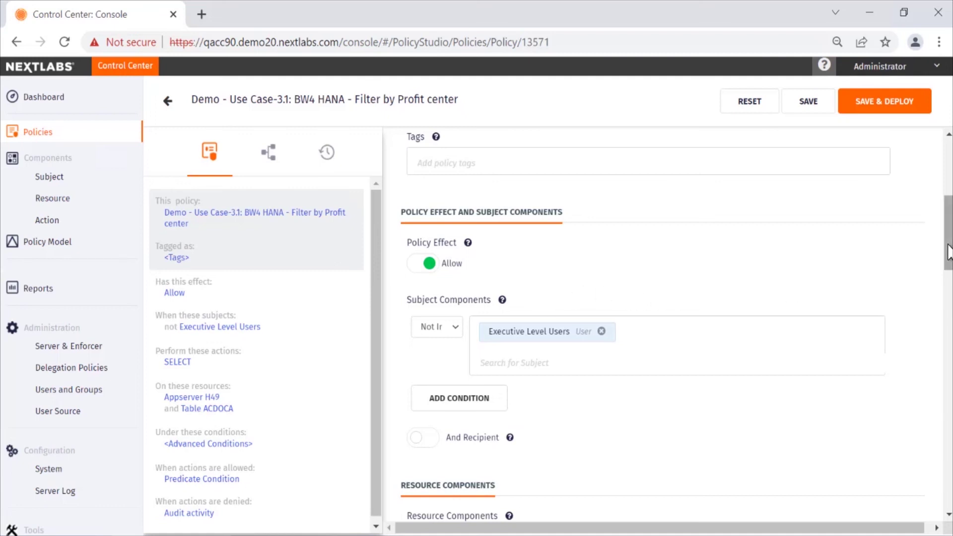
{"action": "scroll", "coordinate": [948, 252], "scroll_direction": "down", "scroll_amount": 2}
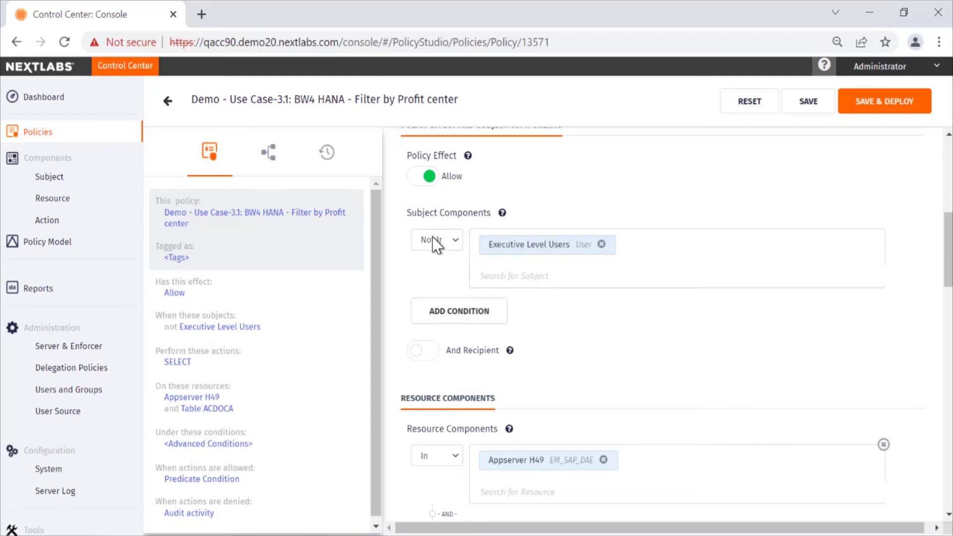
{"action": "left_click", "coordinate": [532, 248]}
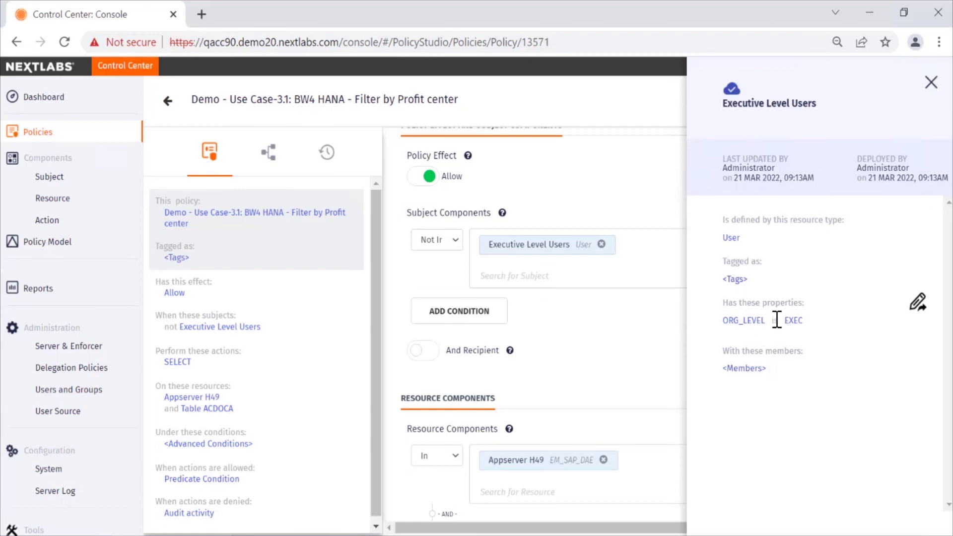
Close the subject details and expand the Predicate Condition obligation to see its profit-center filter.
{"action": "left_click", "coordinate": [931, 82]}
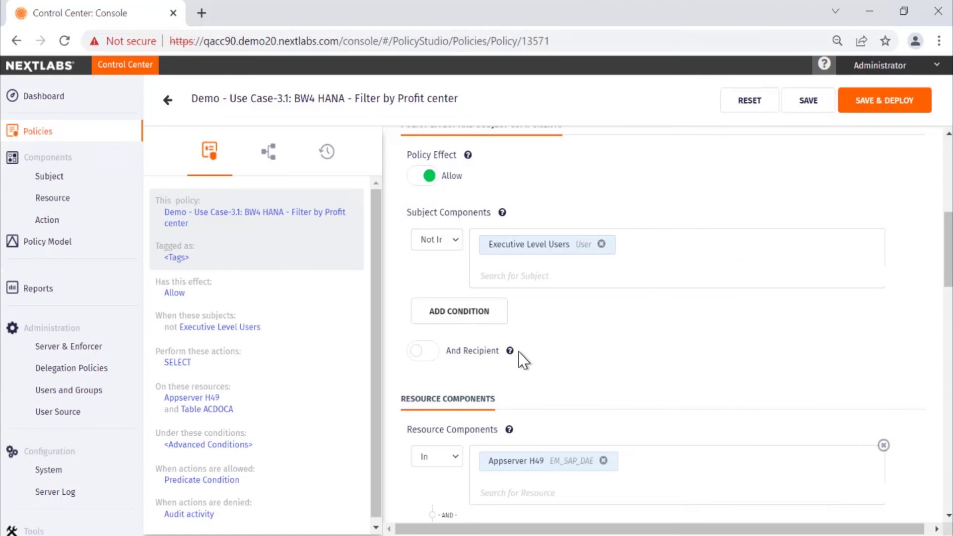
{"action": "scroll", "coordinate": [523, 359], "scroll_direction": "down", "scroll_amount": 4}
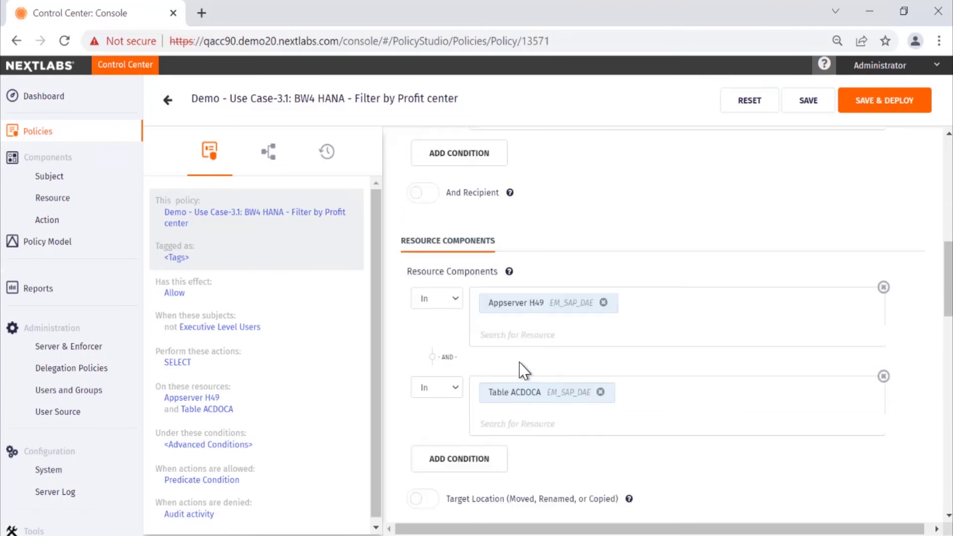
{"action": "scroll", "coordinate": [530, 325], "scroll_direction": "down", "scroll_amount": 2}
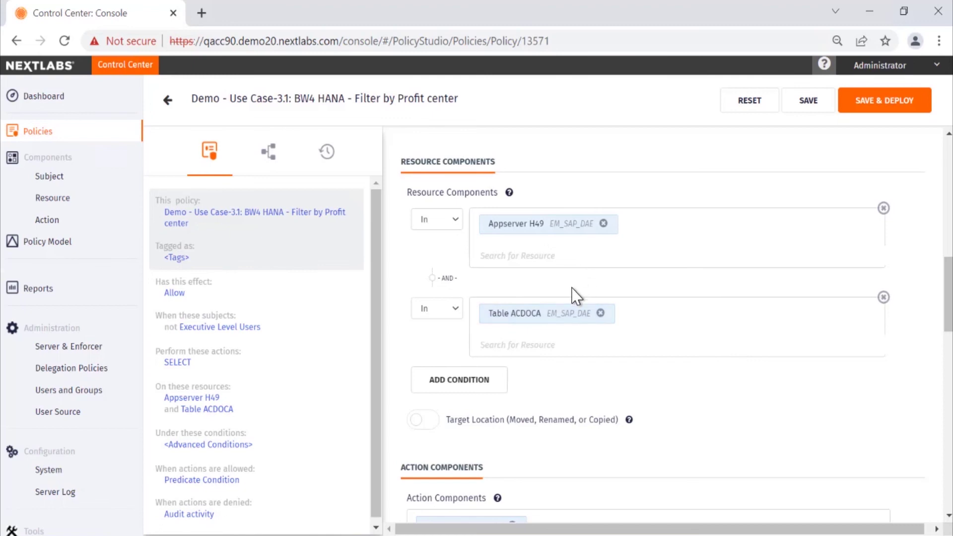
{"action": "scroll", "coordinate": [502, 334], "scroll_direction": "down", "scroll_amount": 3}
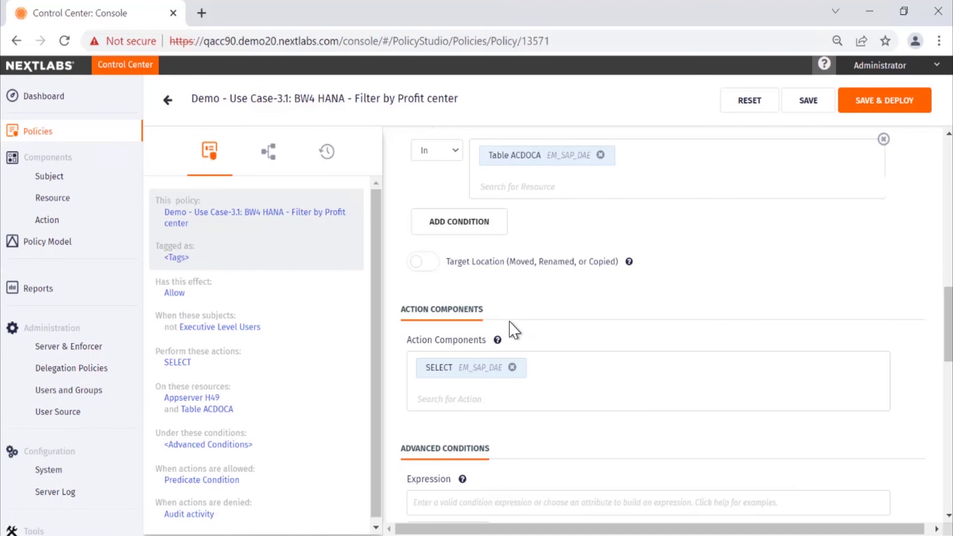
{"action": "scroll", "coordinate": [595, 333], "scroll_direction": "down", "scroll_amount": 5}
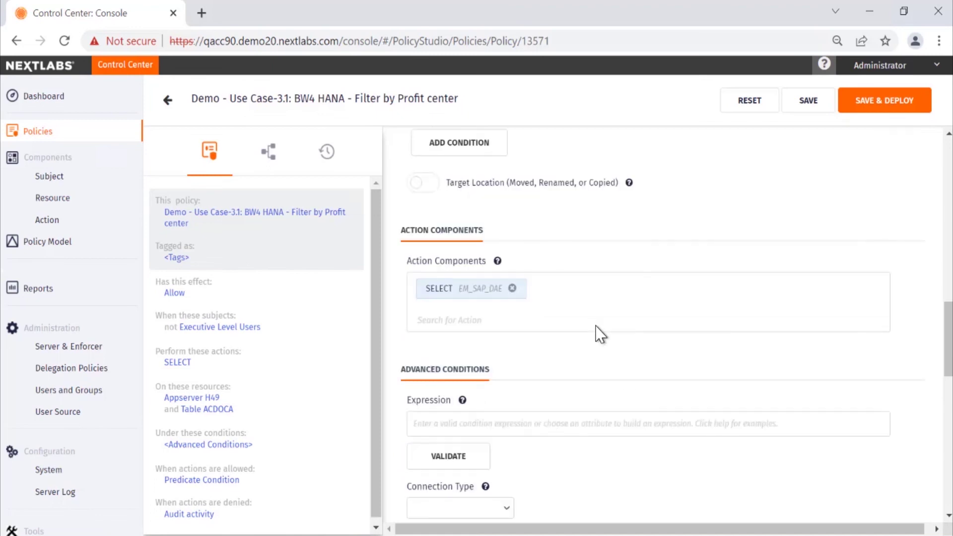
{"action": "scroll", "coordinate": [590, 346], "scroll_direction": "down", "scroll_amount": 5}
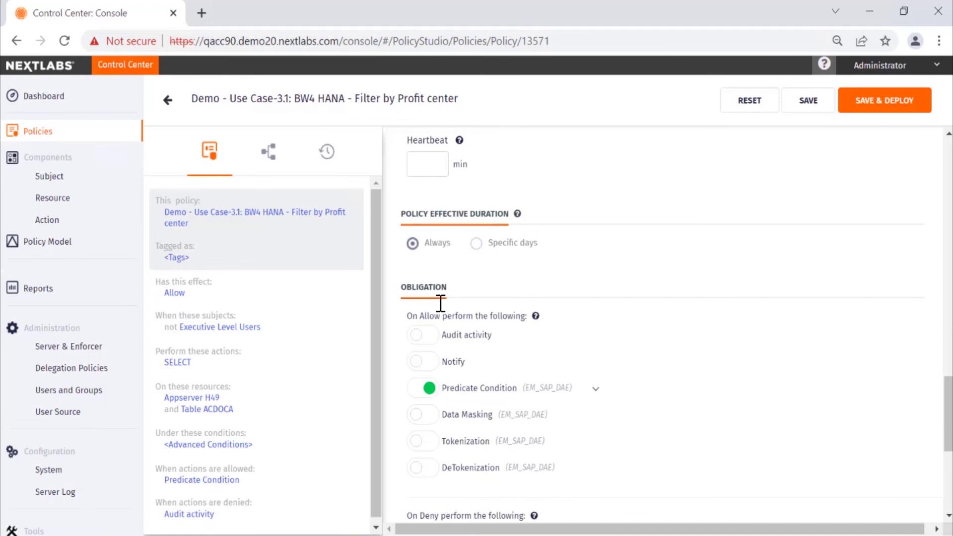
{"action": "left_click", "coordinate": [596, 389]}
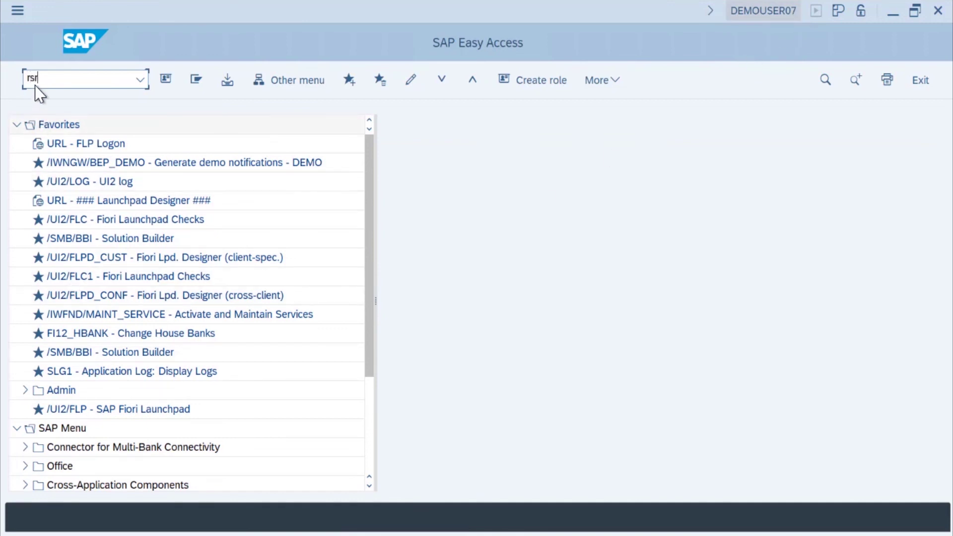
Execute query 2CCFIPROFCTRQ2701 in rsrt with Analysis Office display, allowing both security prompts.
{"action": "key", "text": "Return"}
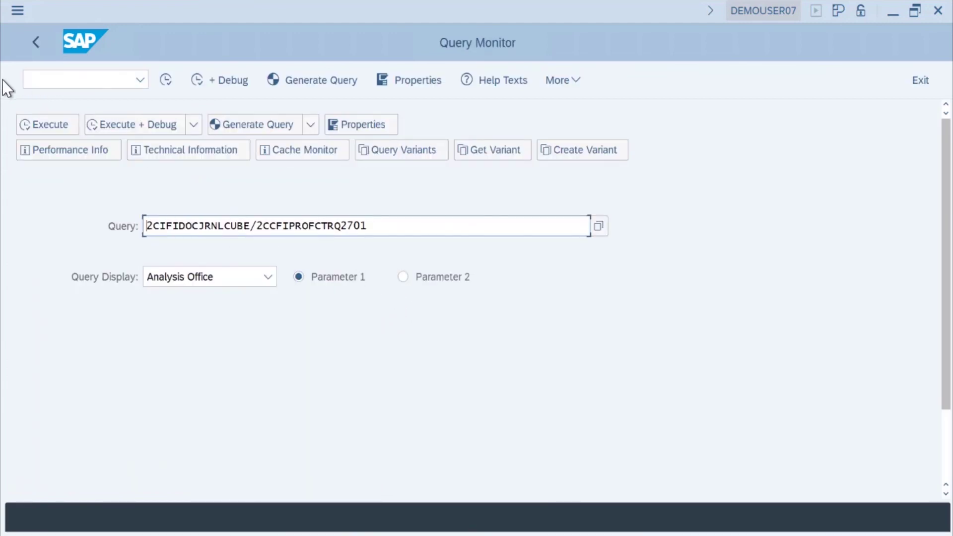
{"action": "left_click", "coordinate": [35, 128]}
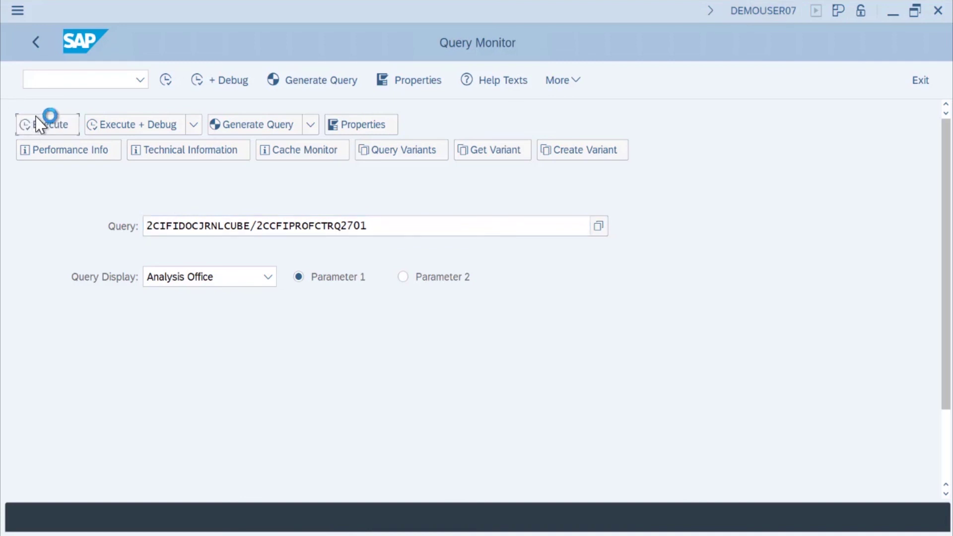
{"action": "left_click", "coordinate": [323, 328]}
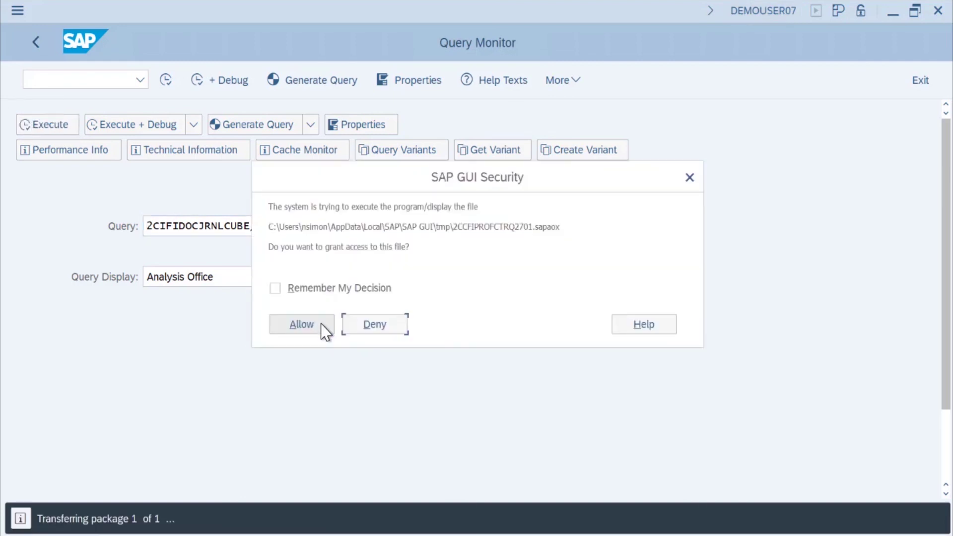
{"action": "left_click", "coordinate": [302, 325]}
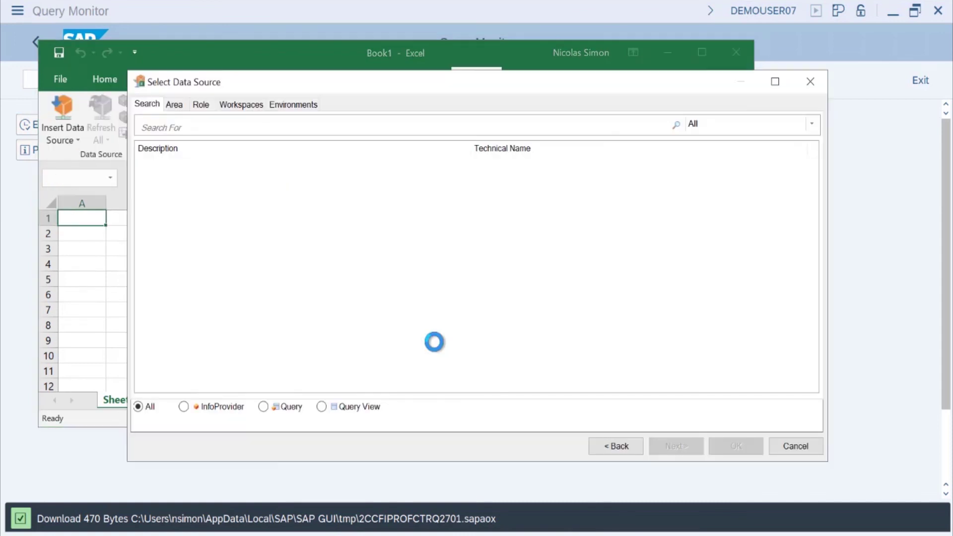
Load the Profit Centers - Actuals query from the Area tab with Ledger Fiscal Year 2019.
{"action": "left_click", "coordinate": [174, 104]}
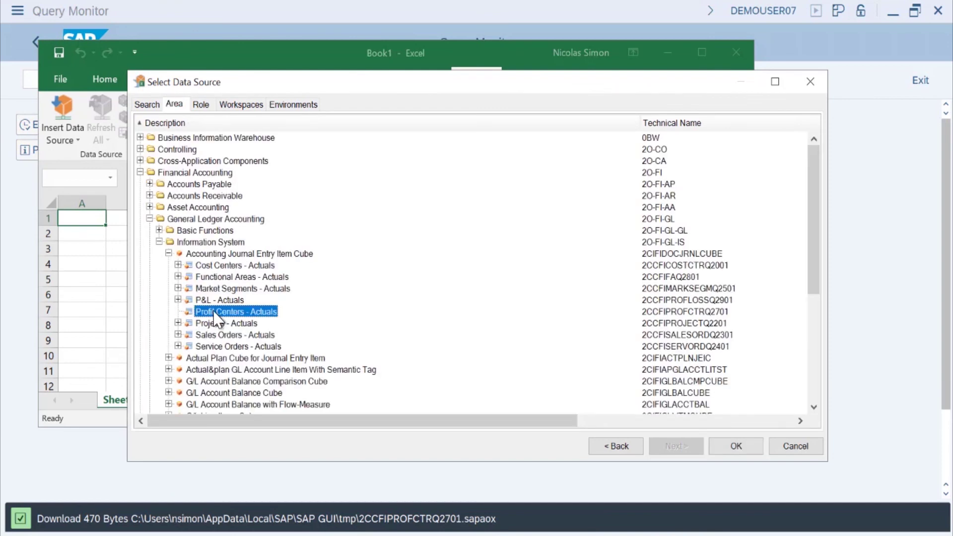
{"action": "double_click", "coordinate": [216, 311]}
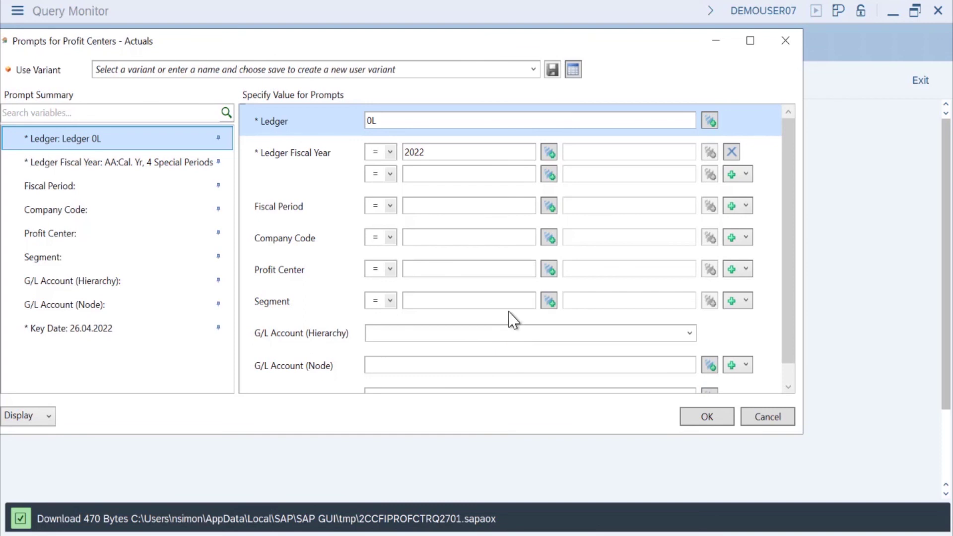
{"action": "left_click_drag", "start_coordinate": [418, 152], "coordinate": [436, 156]}
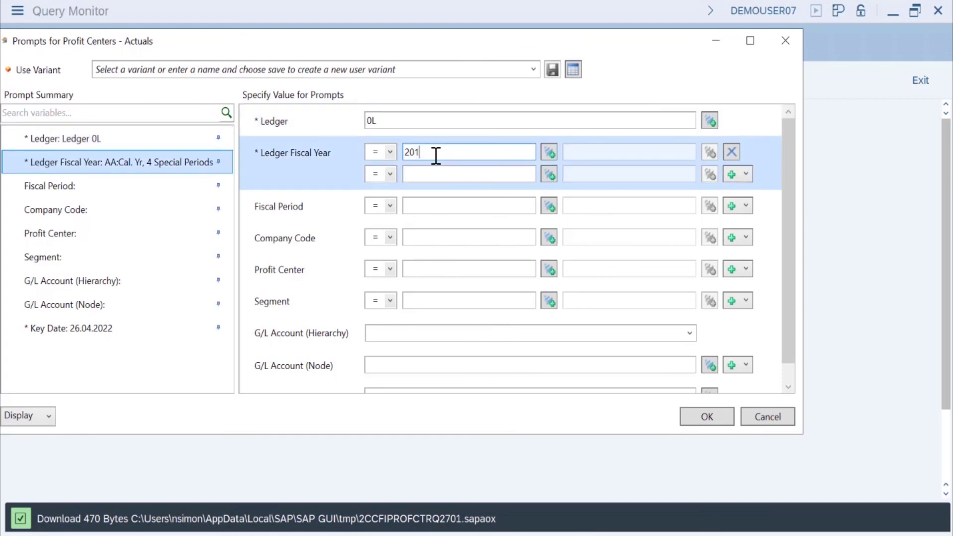
{"action": "left_click", "coordinate": [716, 422]}
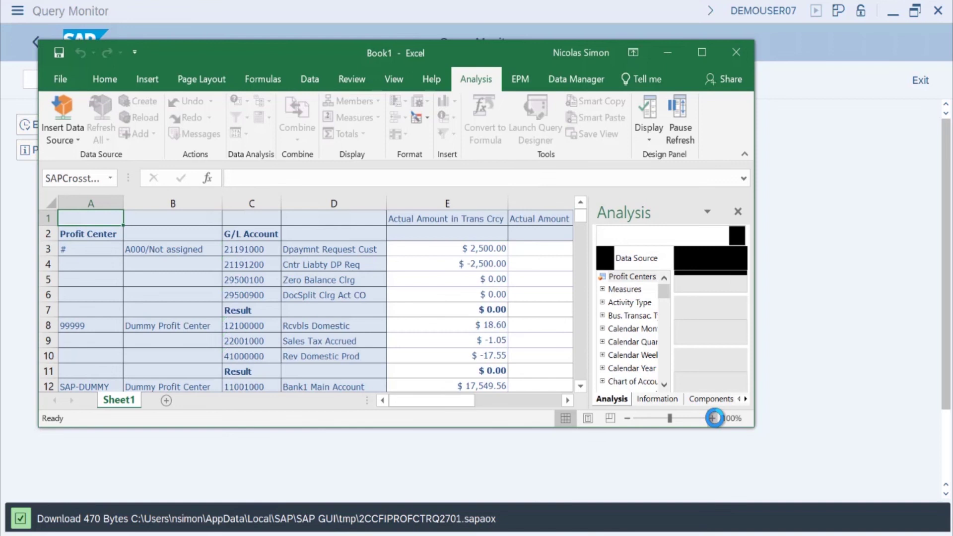
Maximize Excel to review the report, then close Book1 with Don't Save.
{"action": "left_click", "coordinate": [702, 52]}
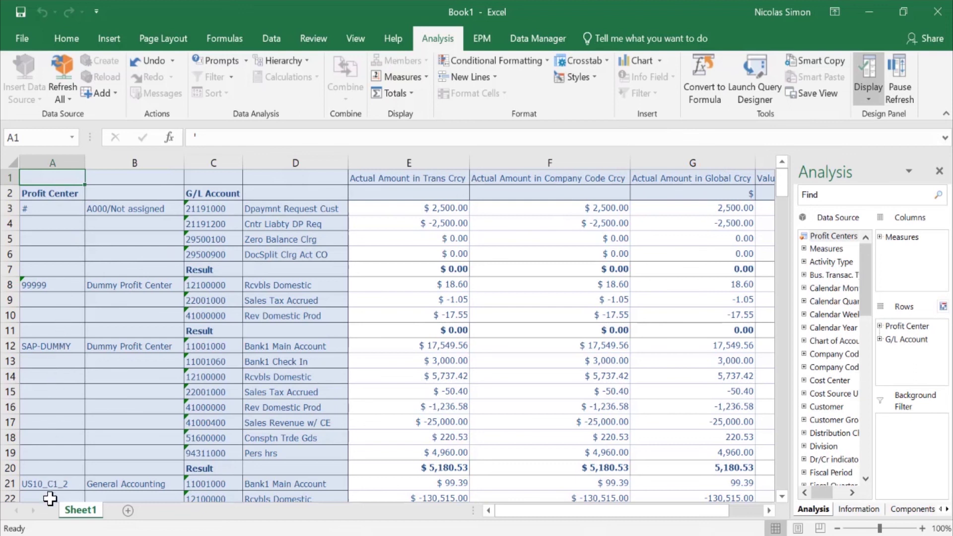
{"action": "left_click_drag", "start_coordinate": [781, 183], "coordinate": [793, 410]}
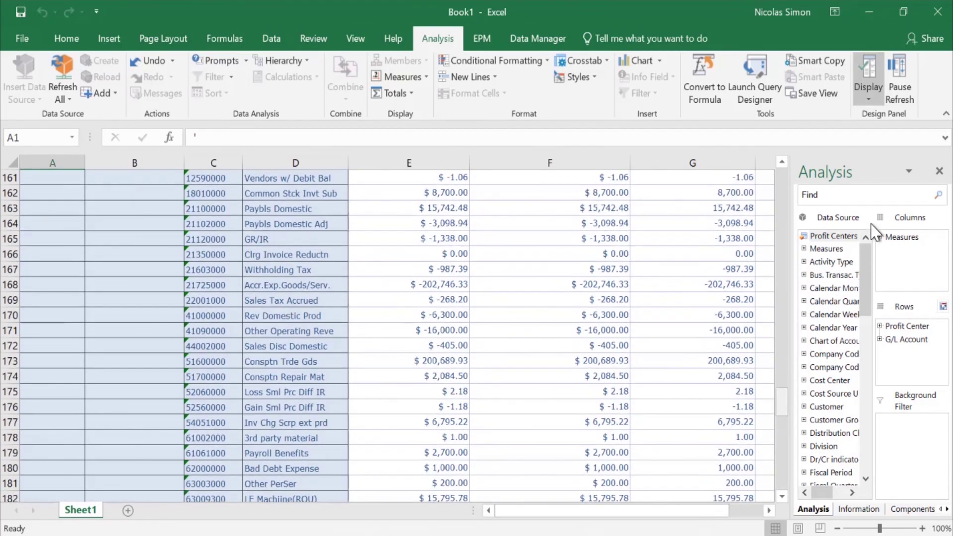
{"action": "left_click", "coordinate": [937, 12]}
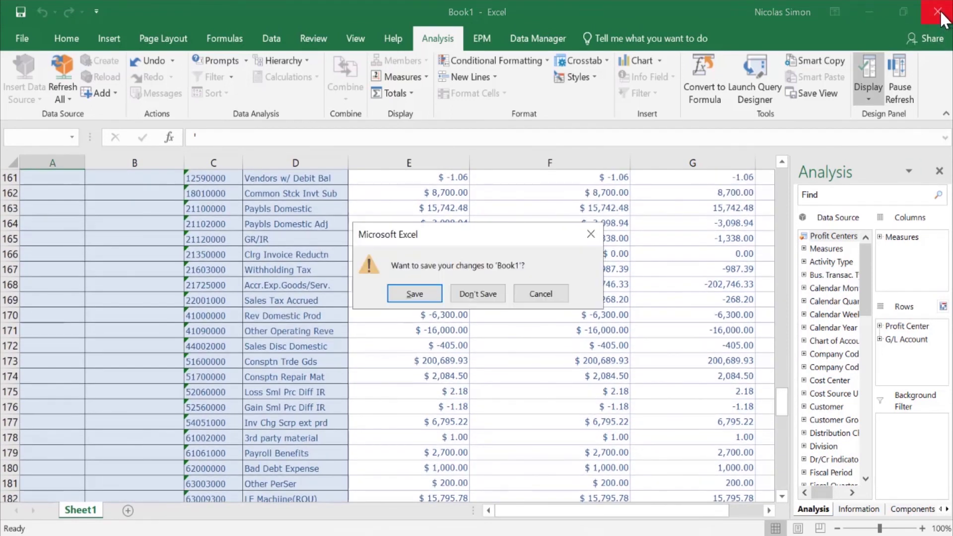
{"action": "left_click", "coordinate": [484, 295]}
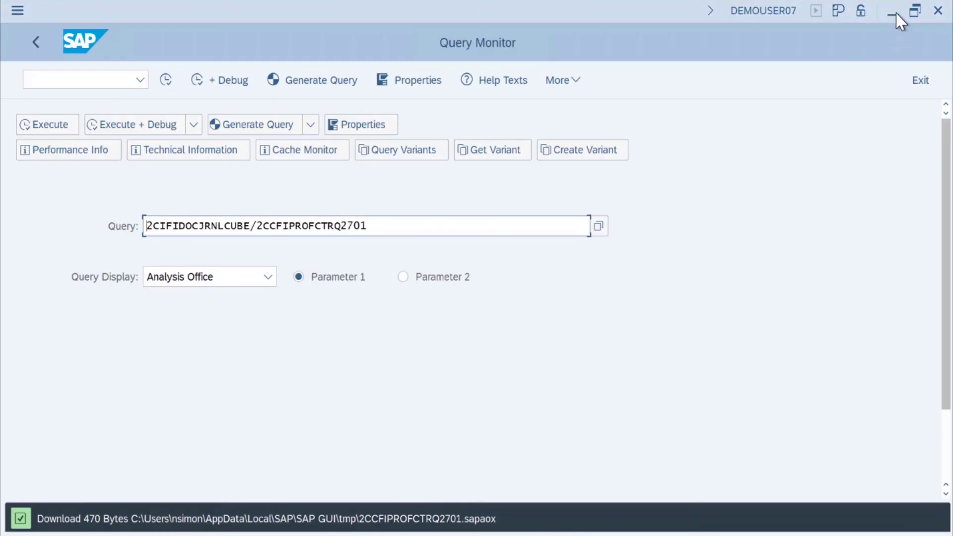
In the second user's session, execute query 2CCFIPROFCTRQ2701 via rsrt, allowing file replacement and access.
{"action": "left_click", "coordinate": [893, 14]}
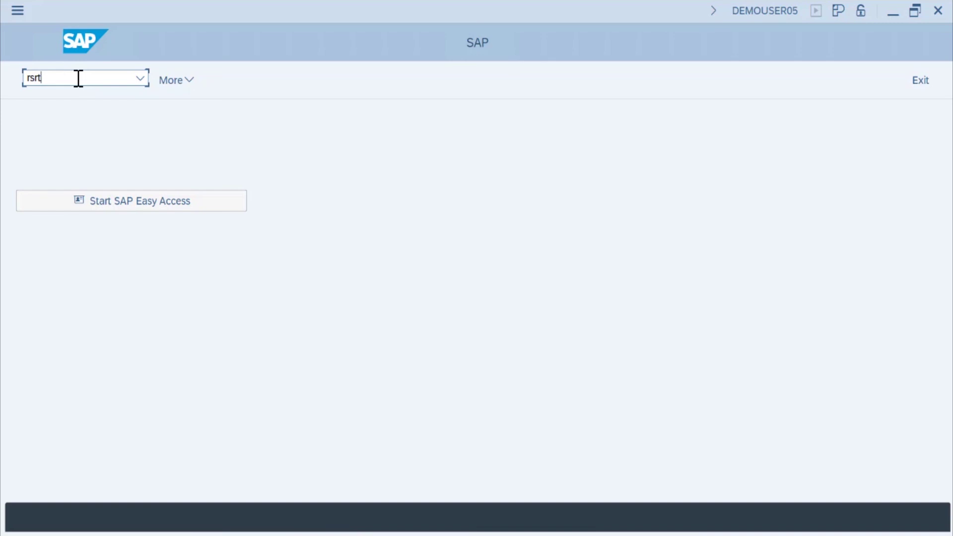
{"action": "key", "text": "Return"}
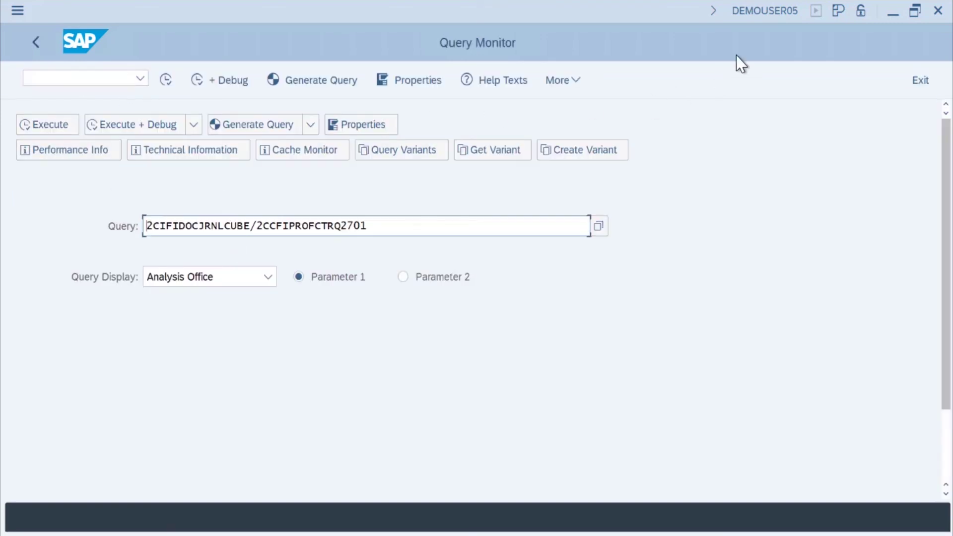
{"action": "left_click", "coordinate": [37, 125]}
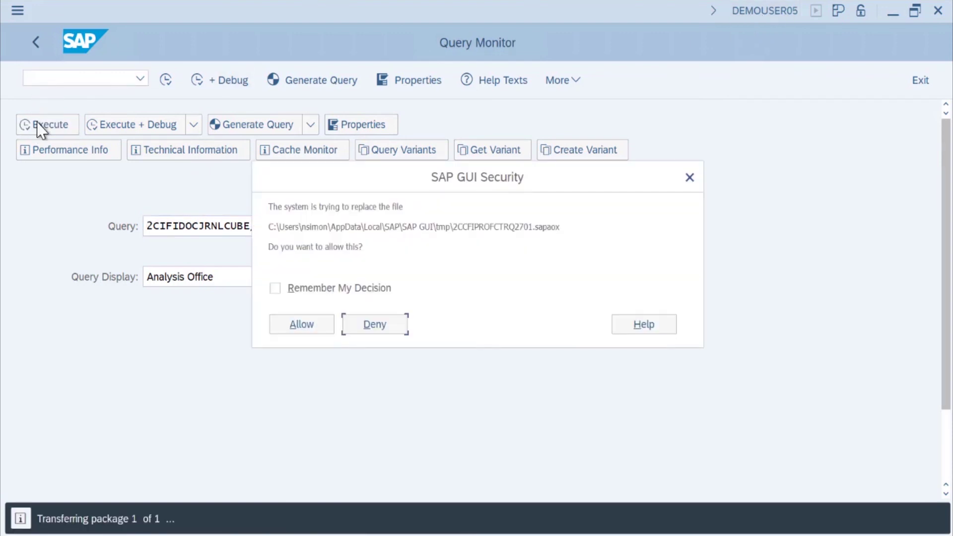
{"action": "left_click", "coordinate": [296, 326]}
{"action": "left_click", "coordinate": [298, 325]}
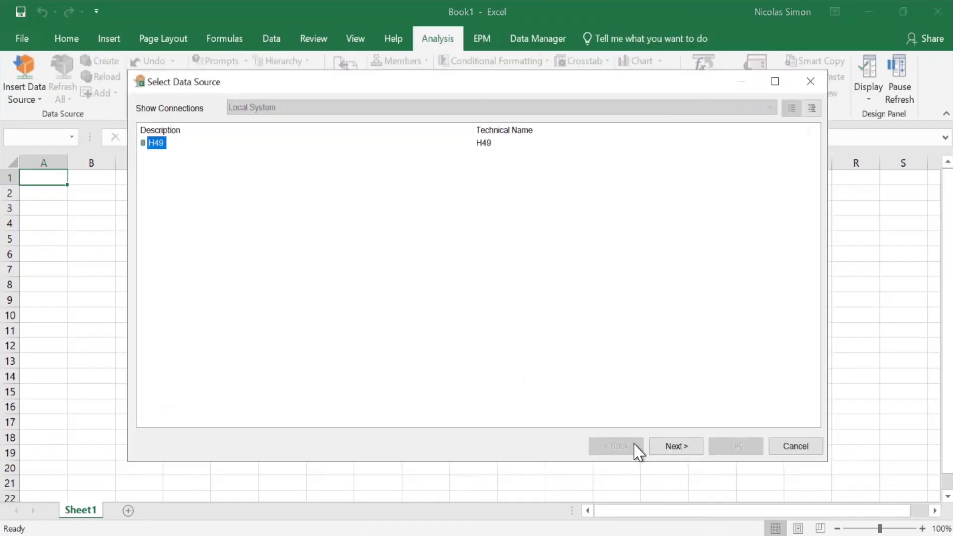
Log on to system H49 with the second user's user name and password.
{"action": "left_click", "coordinate": [677, 446]}
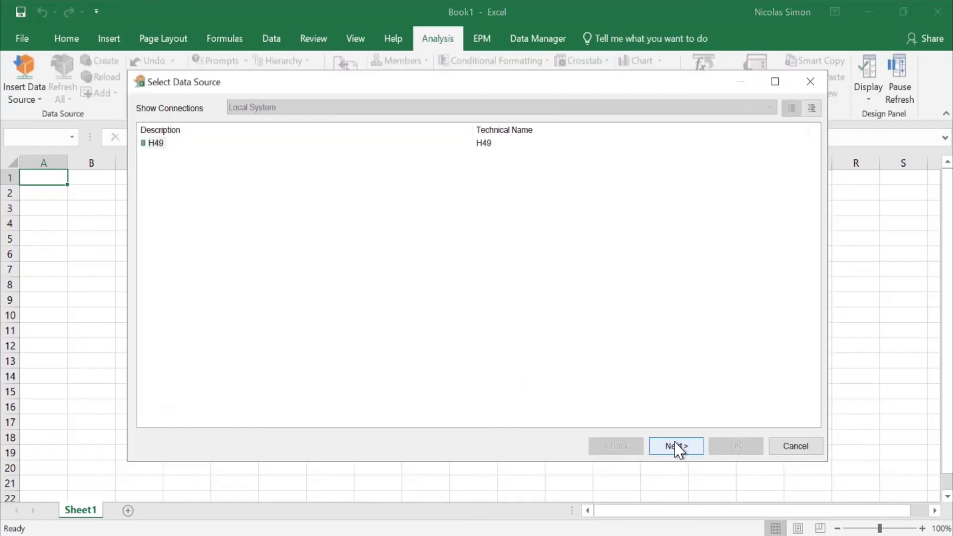
{"action": "left_click", "coordinate": [464, 297]}
{"action": "left_click_drag", "start_coordinate": [464, 298], "coordinate": [404, 300]}
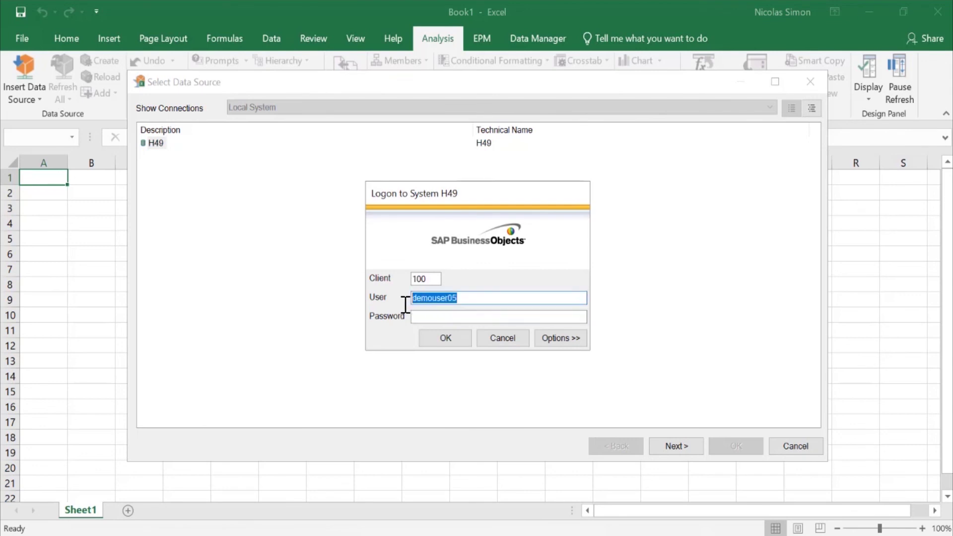
{"action": "type", "text": "demouser05"}
{"action": "left_click", "coordinate": [434, 318]}
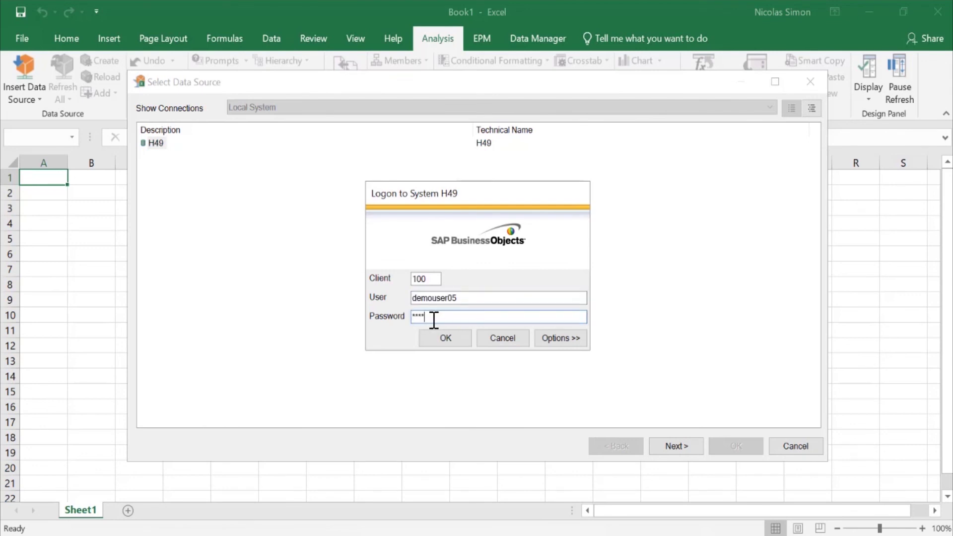
{"action": "left_click", "coordinate": [450, 340]}
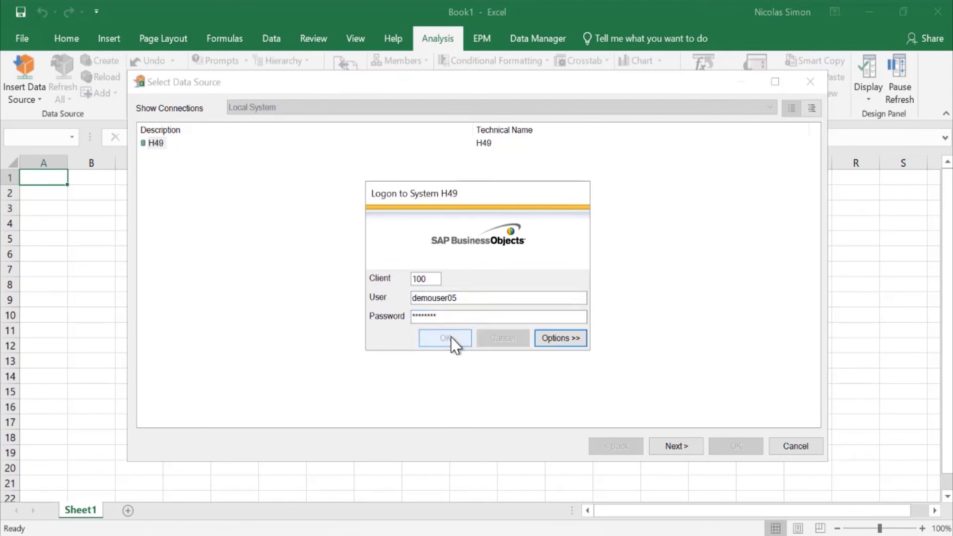
Open Profit Centers - Actuals under Financial Accounting > General Ledger, changing Ledger Fiscal Year to 2019.
{"action": "left_click", "coordinate": [175, 104]}
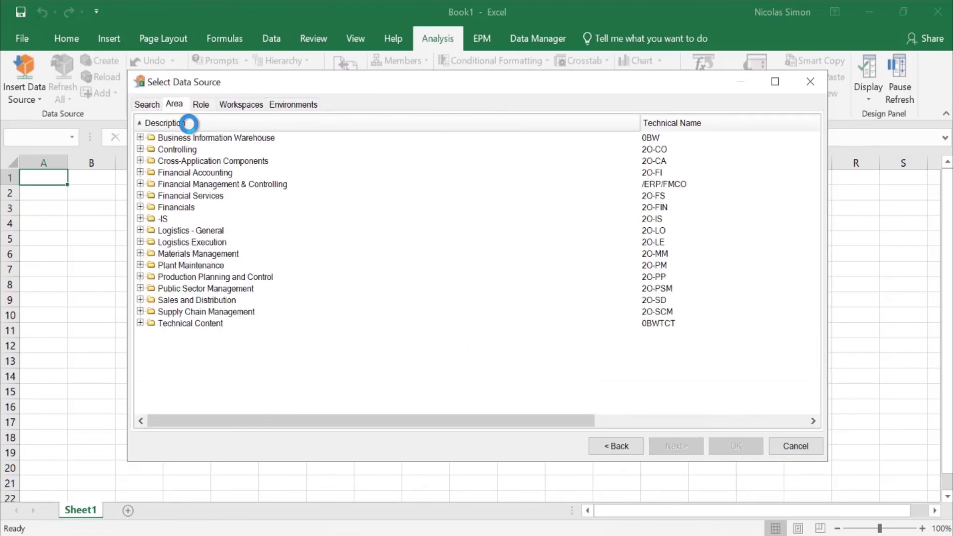
{"action": "left_click", "coordinate": [141, 175]}
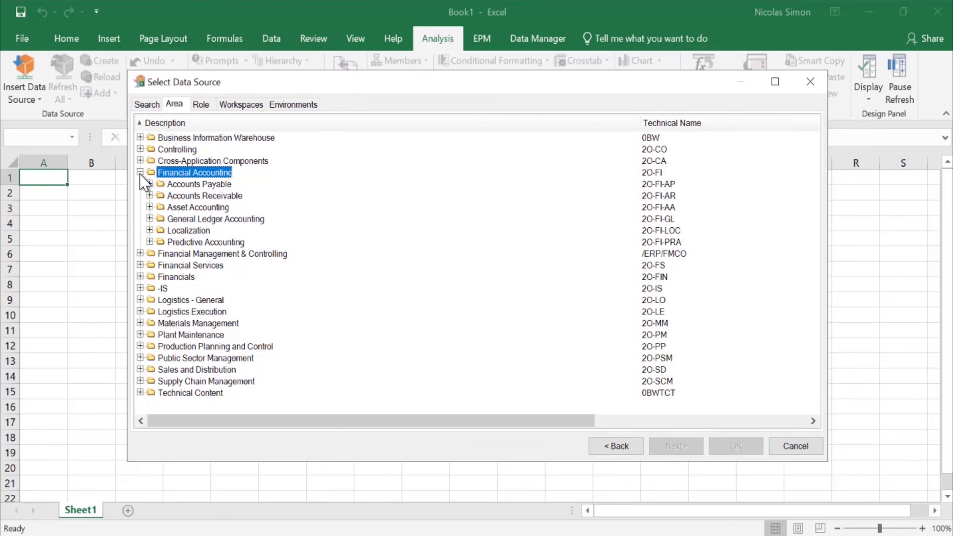
{"action": "left_click", "coordinate": [149, 219]}
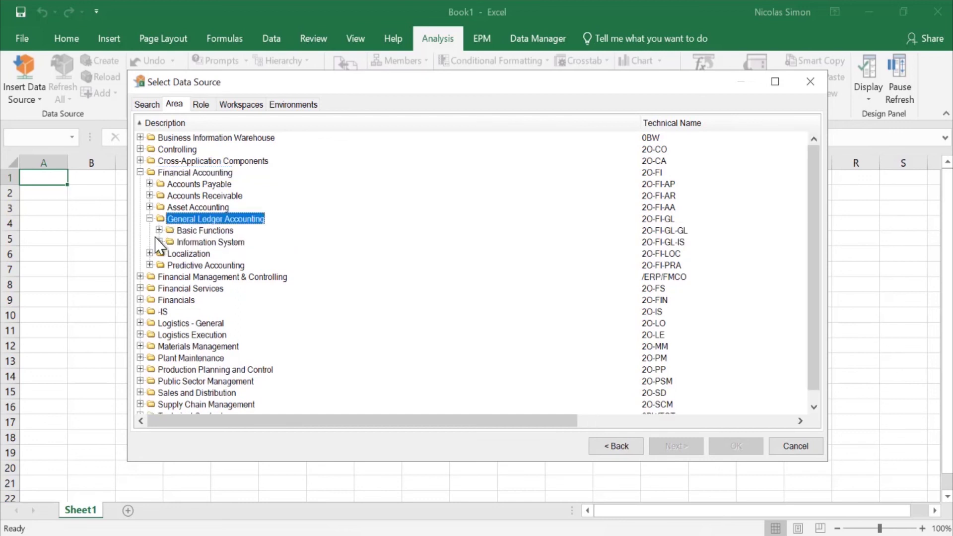
{"action": "left_click", "coordinate": [160, 242]}
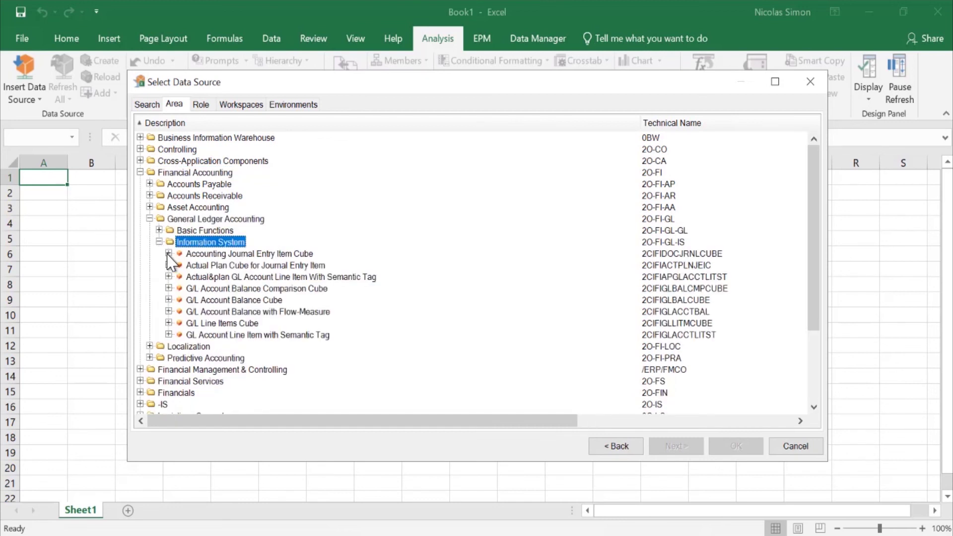
{"action": "left_click", "coordinate": [168, 254]}
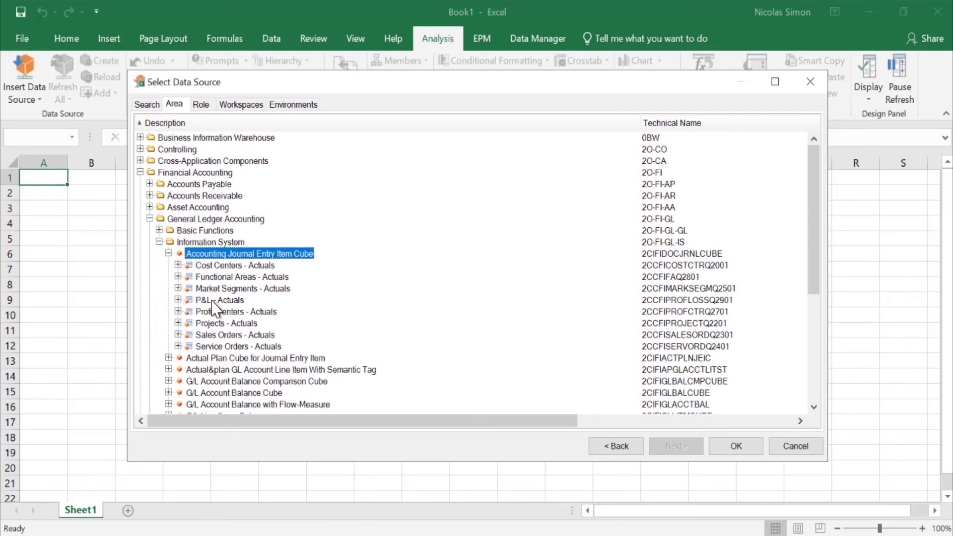
{"action": "left_click", "coordinate": [220, 313]}
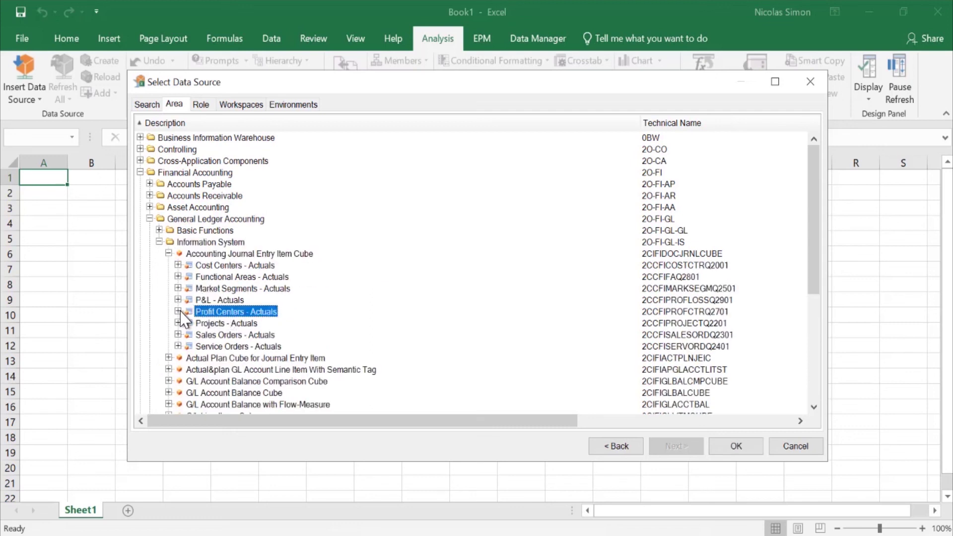
{"action": "left_click", "coordinate": [178, 311]}
{"action": "double_click", "coordinate": [213, 315]}
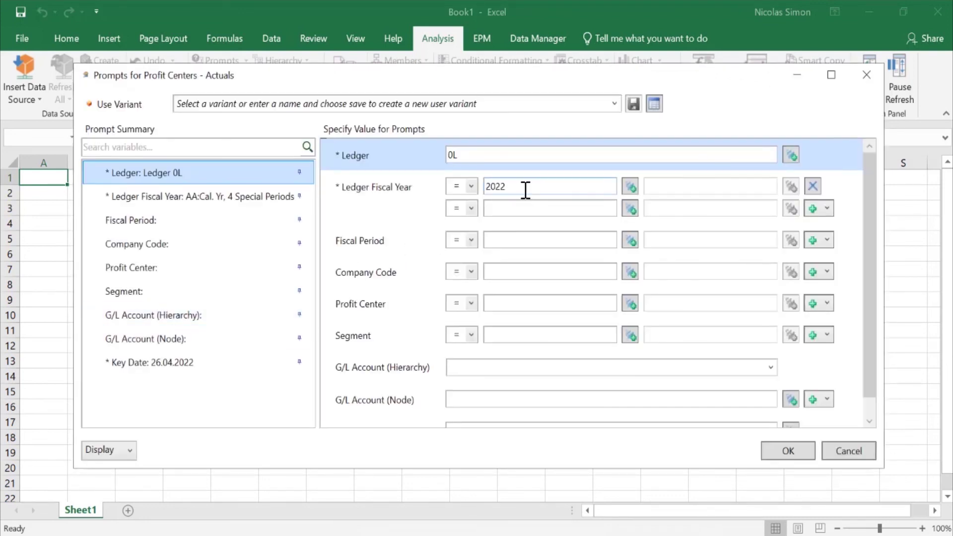
{"action": "left_click", "coordinate": [523, 187]}
{"action": "key", "text": "BackSpace"}
{"action": "key", "text": "BackSpace"}
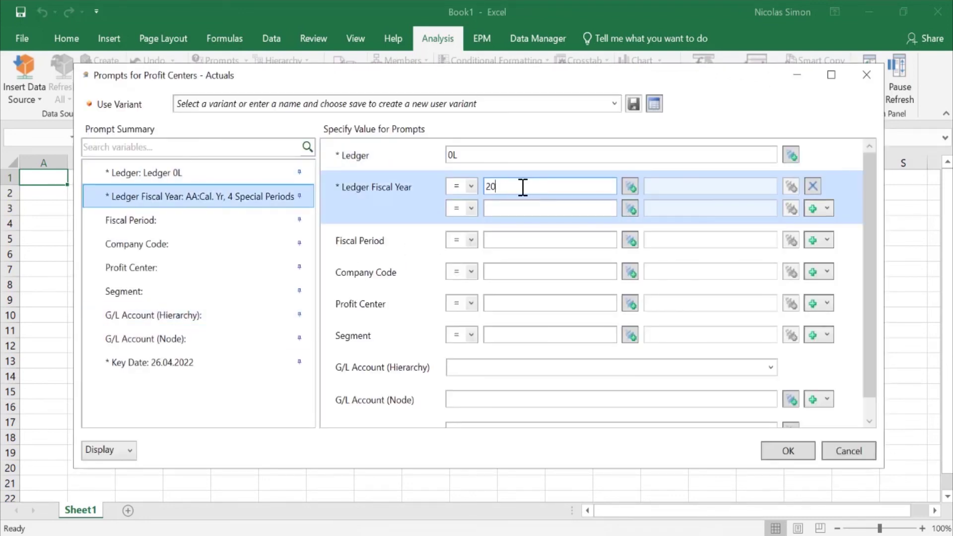
{"action": "type", "text": "19"}
Confirm the prompts and check profit centers US10_PLM and US10_TGY1 in cells A3 and A16.
{"action": "left_click", "coordinate": [804, 454]}
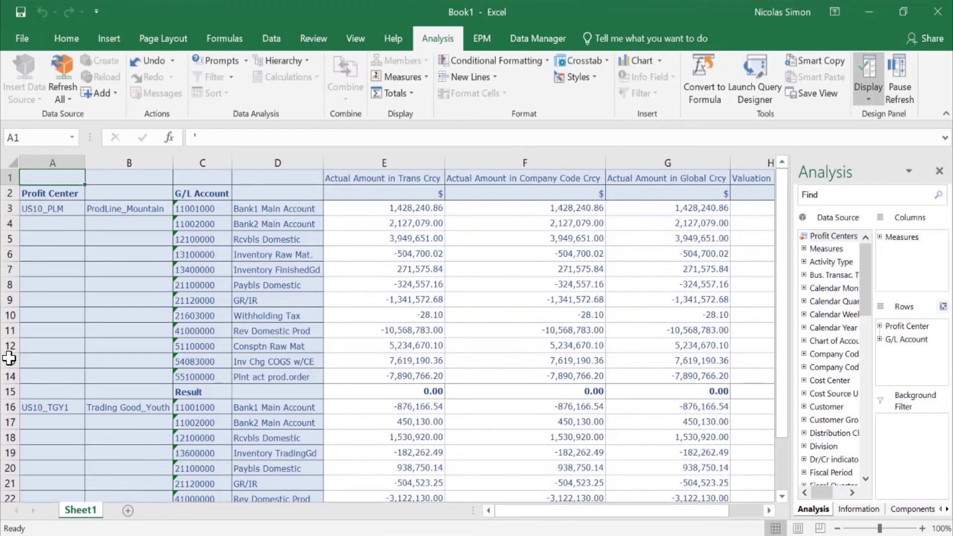
{"action": "left_click", "coordinate": [62, 210]}
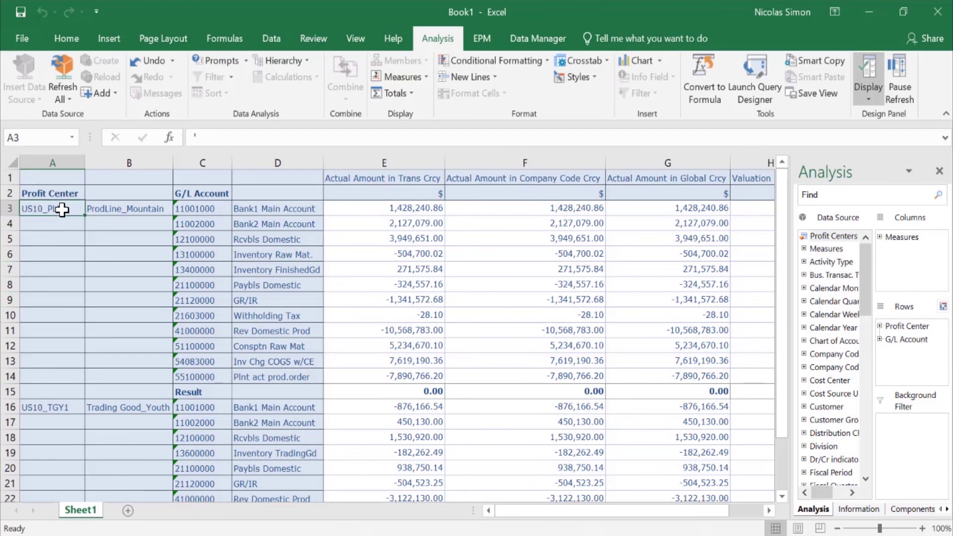
{"action": "left_click", "coordinate": [46, 407]}
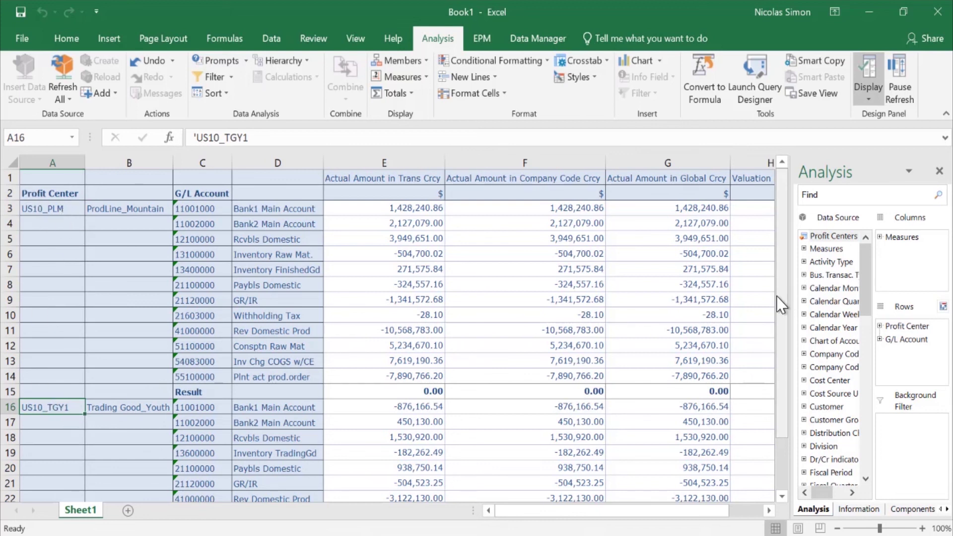
{"action": "left_click_drag", "start_coordinate": [783, 322], "coordinate": [796, 274]}
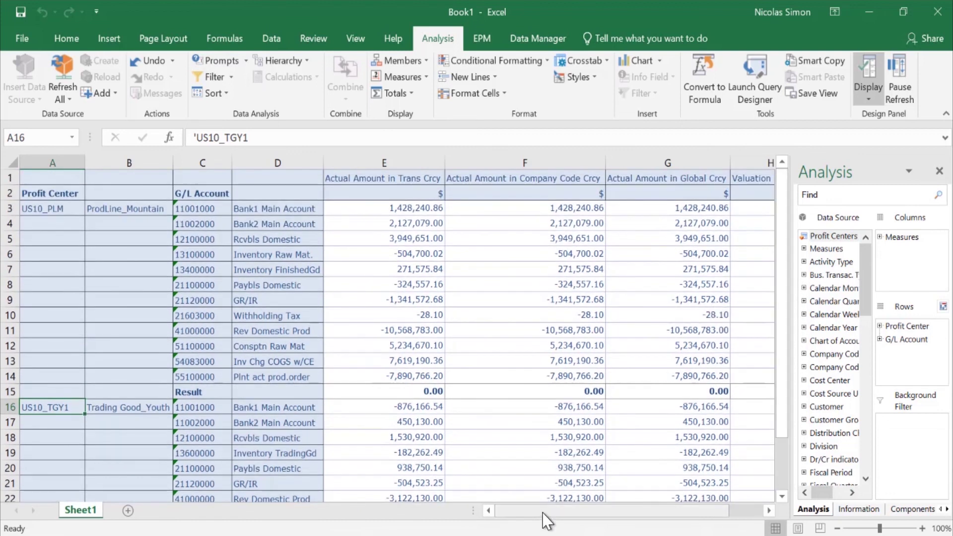